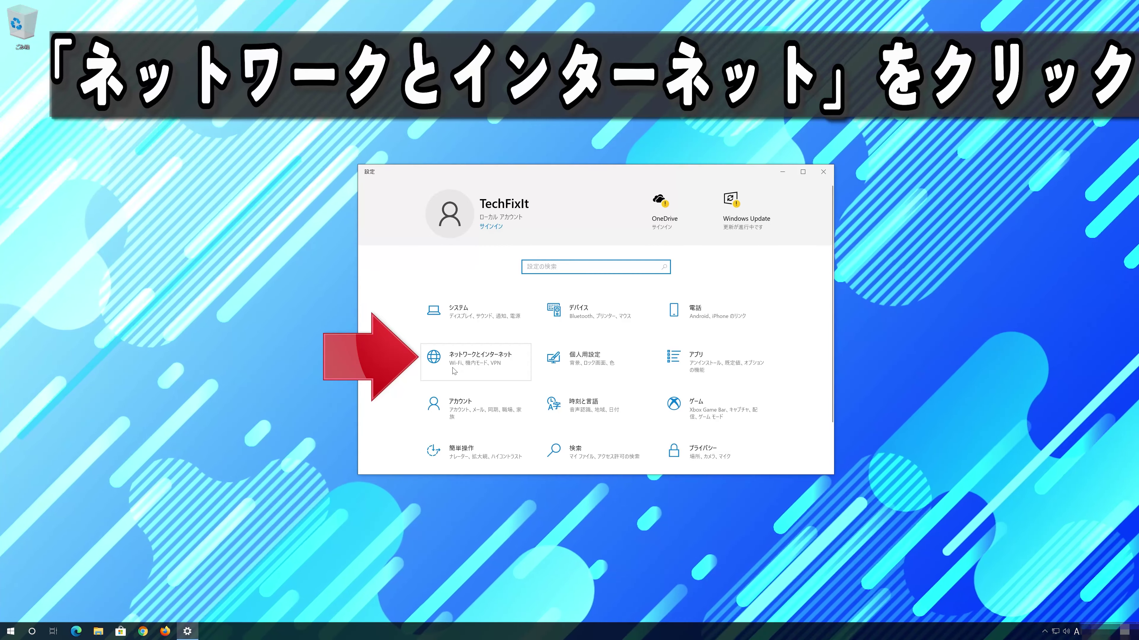
Step: Run a network reset from the Network & Internet status settings, confirm it, dismiss the sign-out notice and close Settings
click(489, 368)
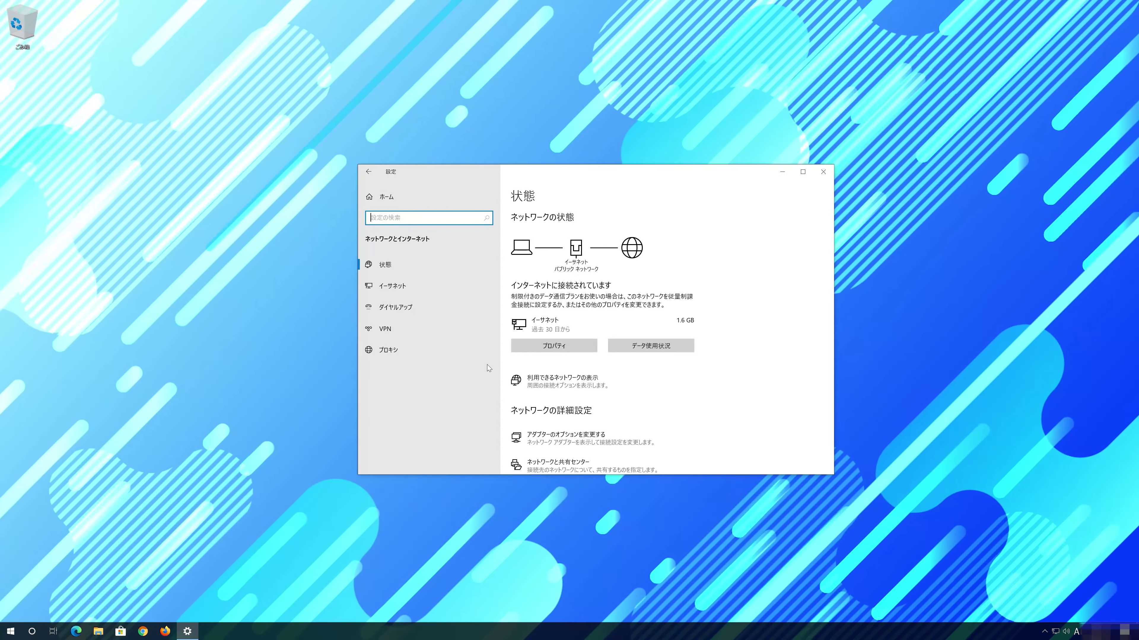
scroll(601, 387, down, 3)
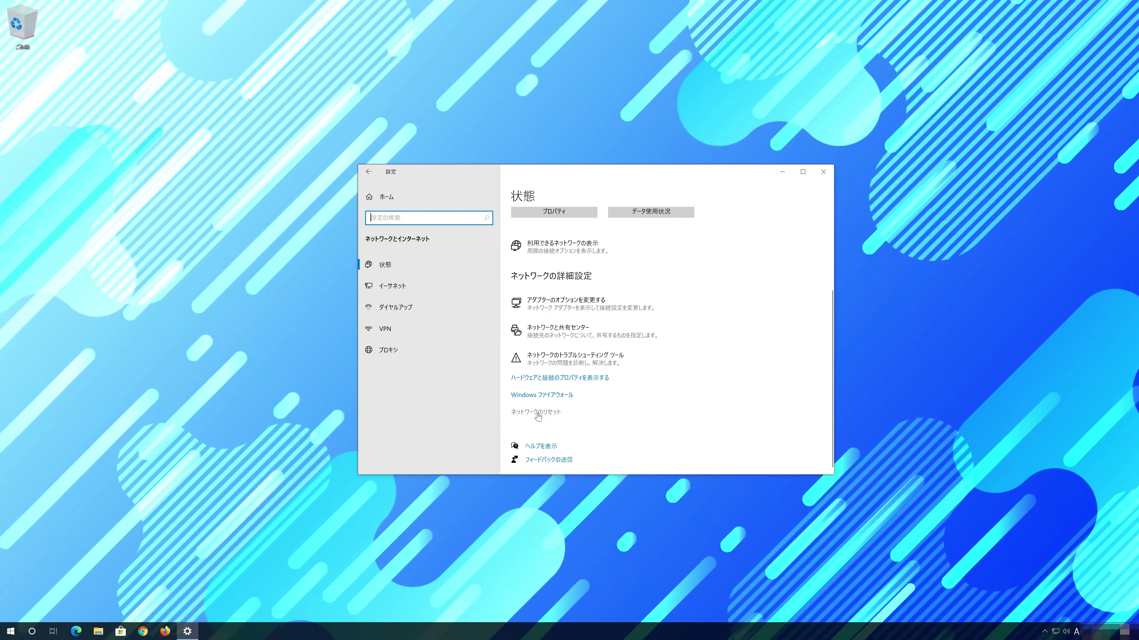
click(538, 417)
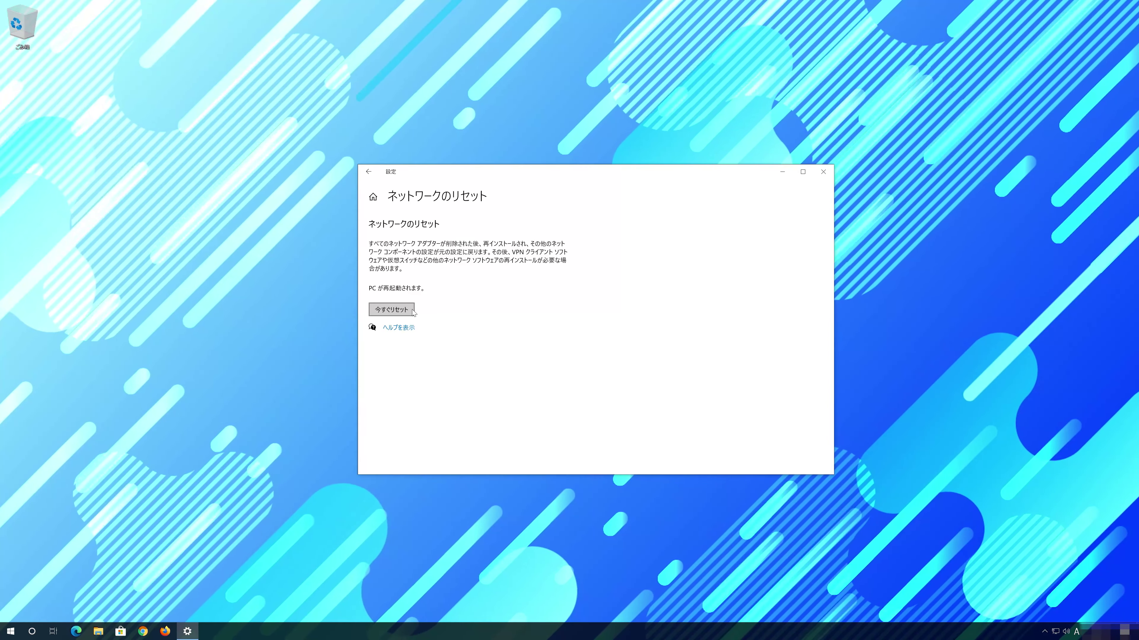
click(391, 309)
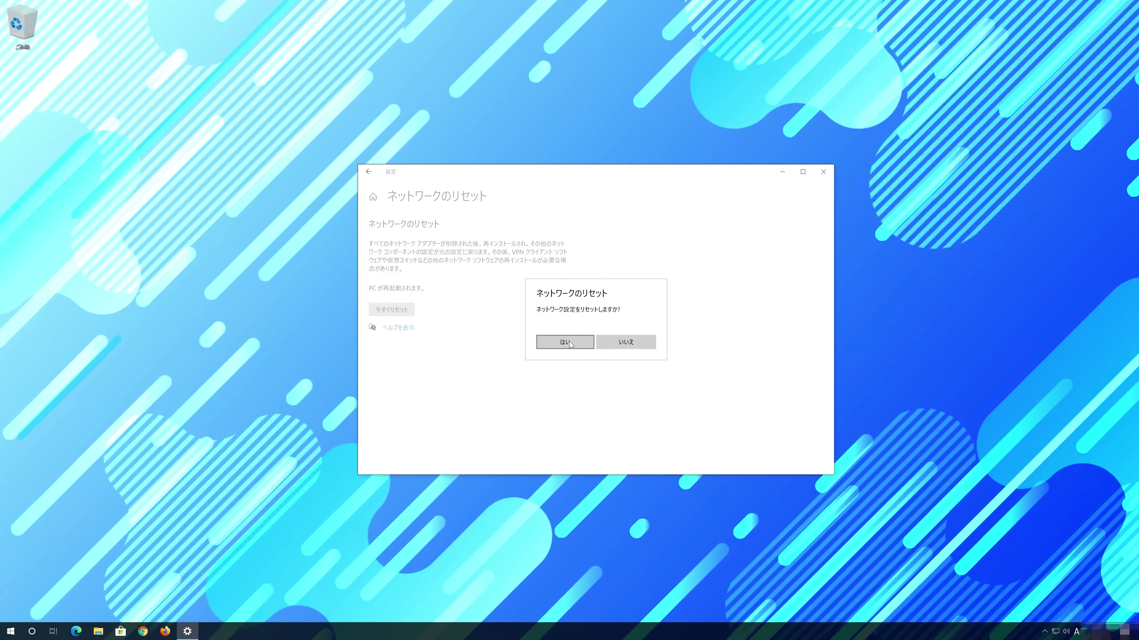
click(566, 342)
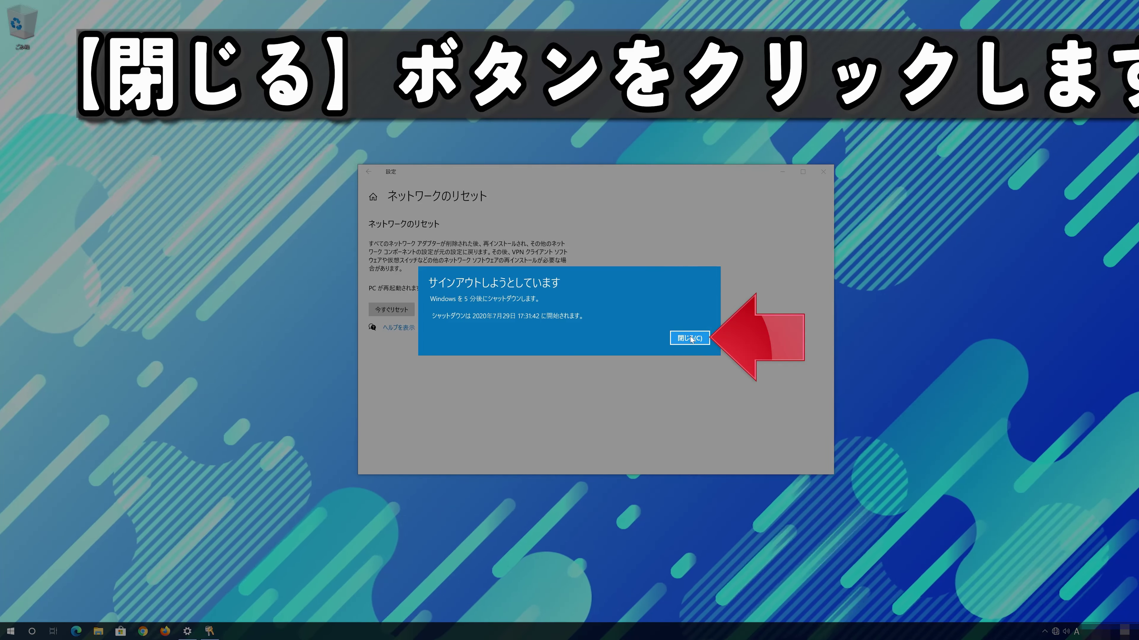
click(690, 338)
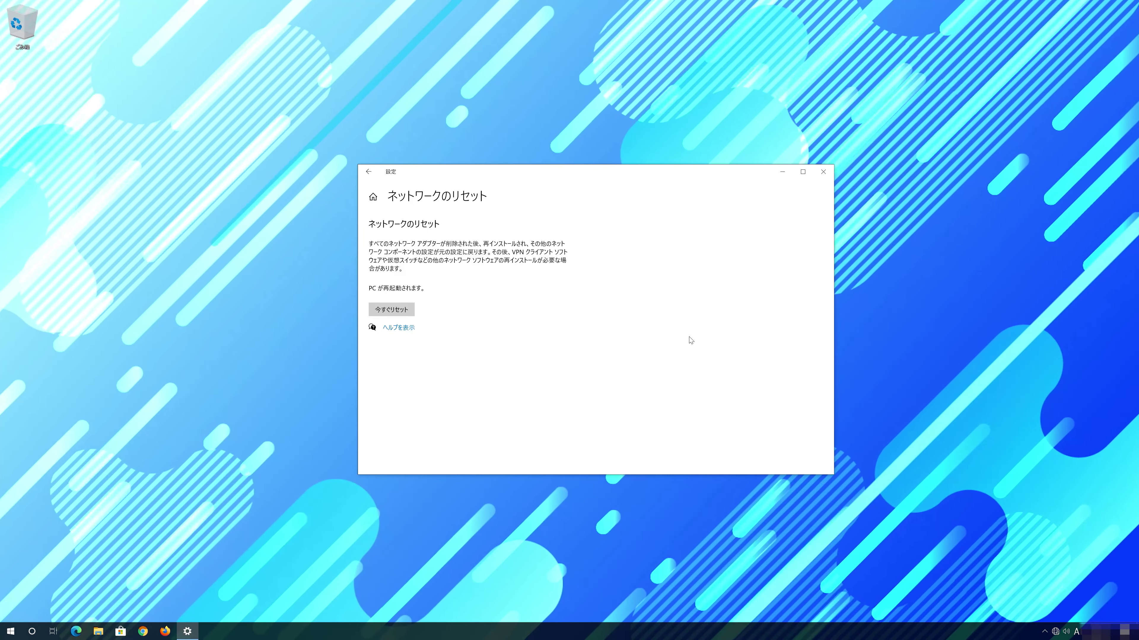
click(831, 171)
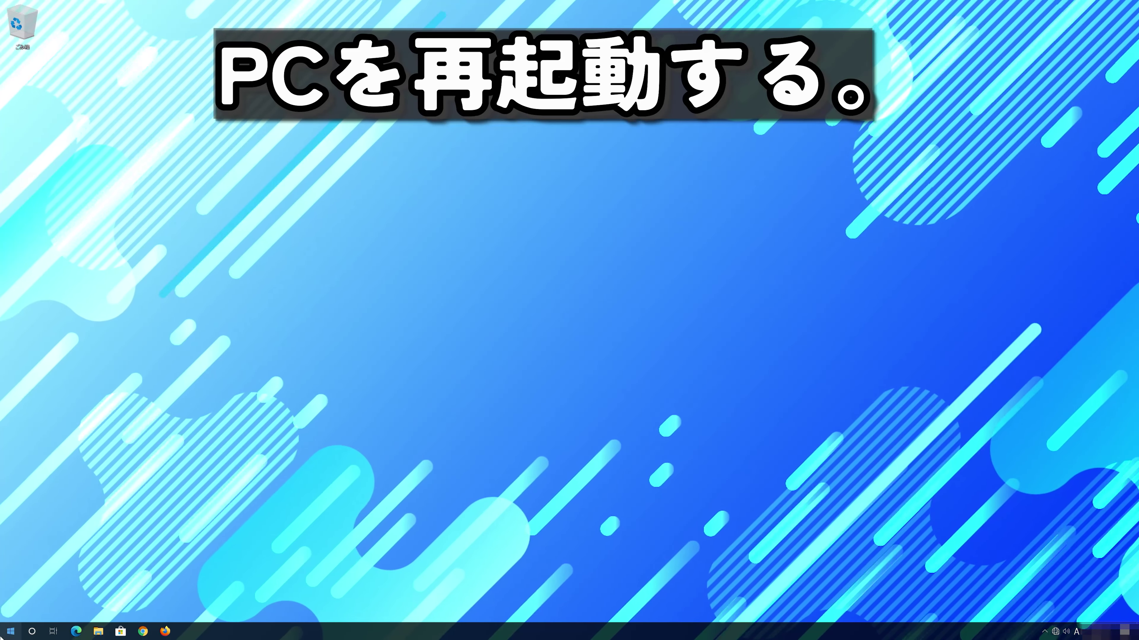
Step: Restart the PC and allow other devices on the network to discover it
click(11, 632)
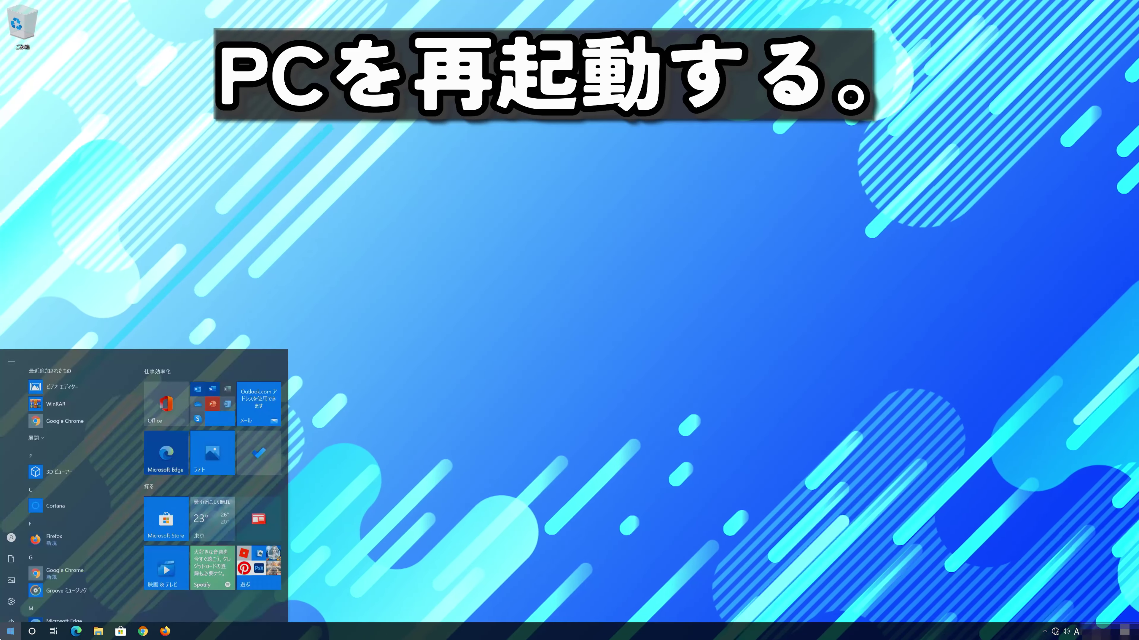
click(10, 612)
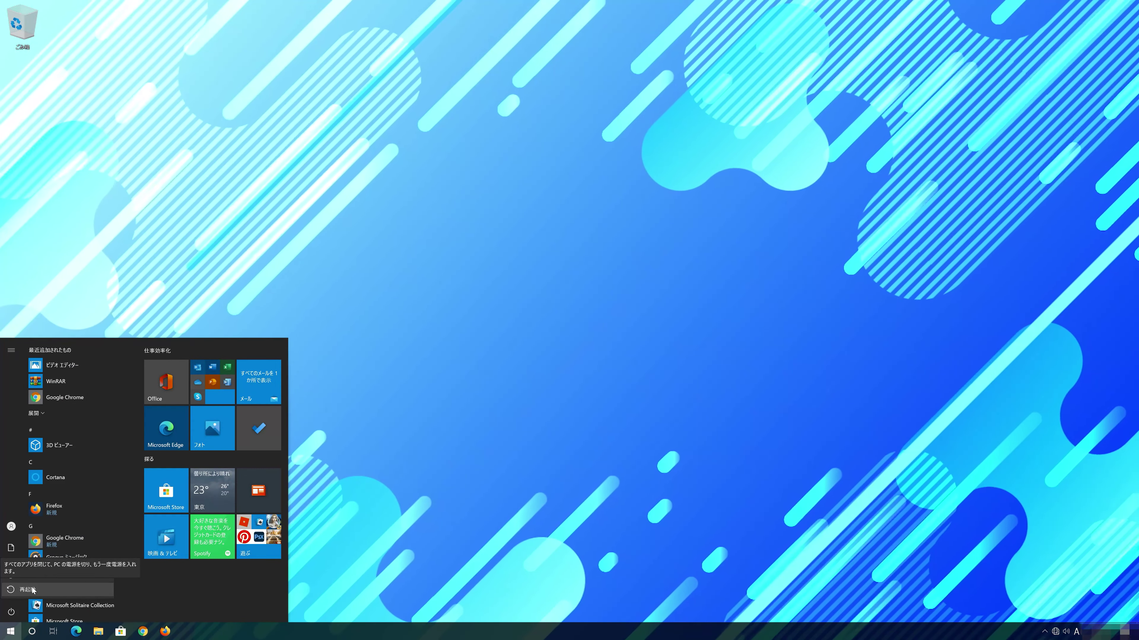
click(33, 590)
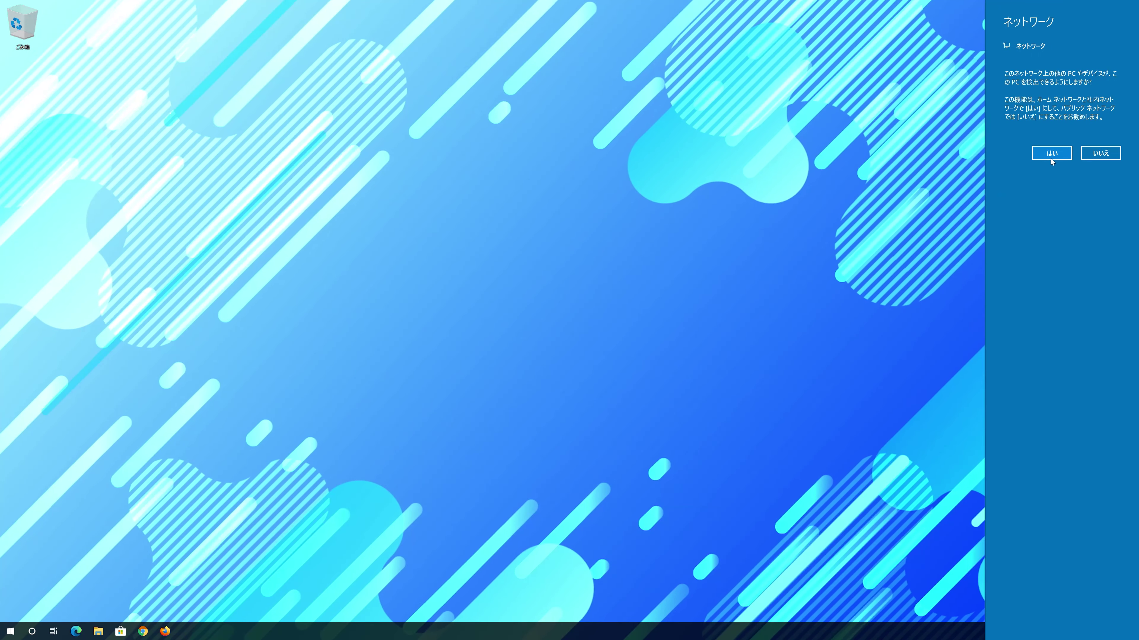
click(1049, 157)
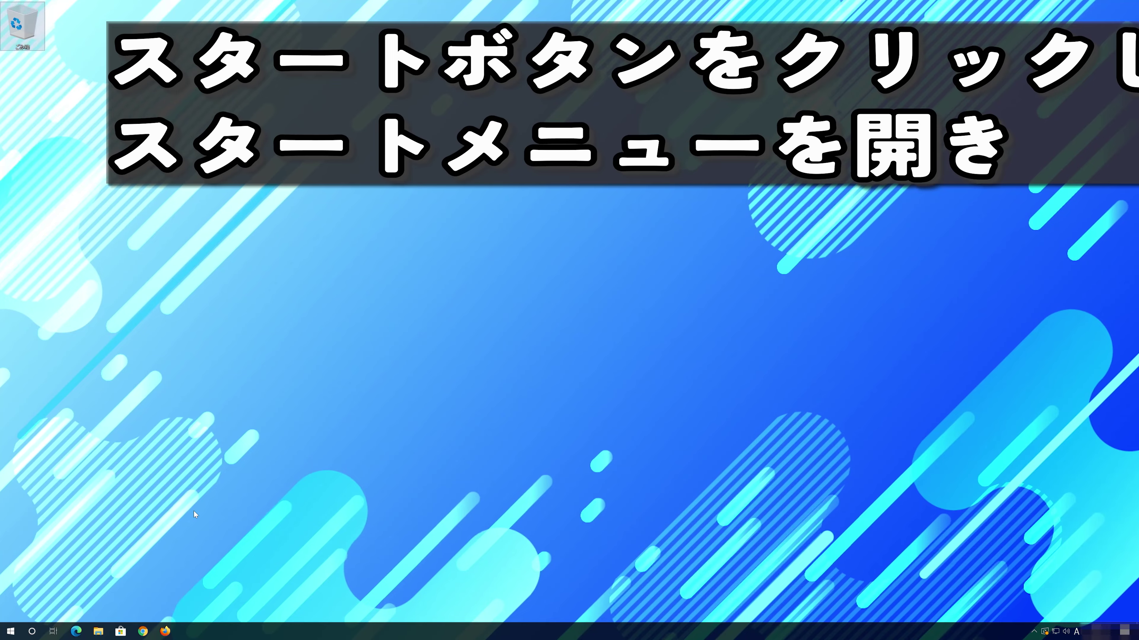
Step: Open the additional troubleshooters in the Update & Security troubleshooting settings
key(super)
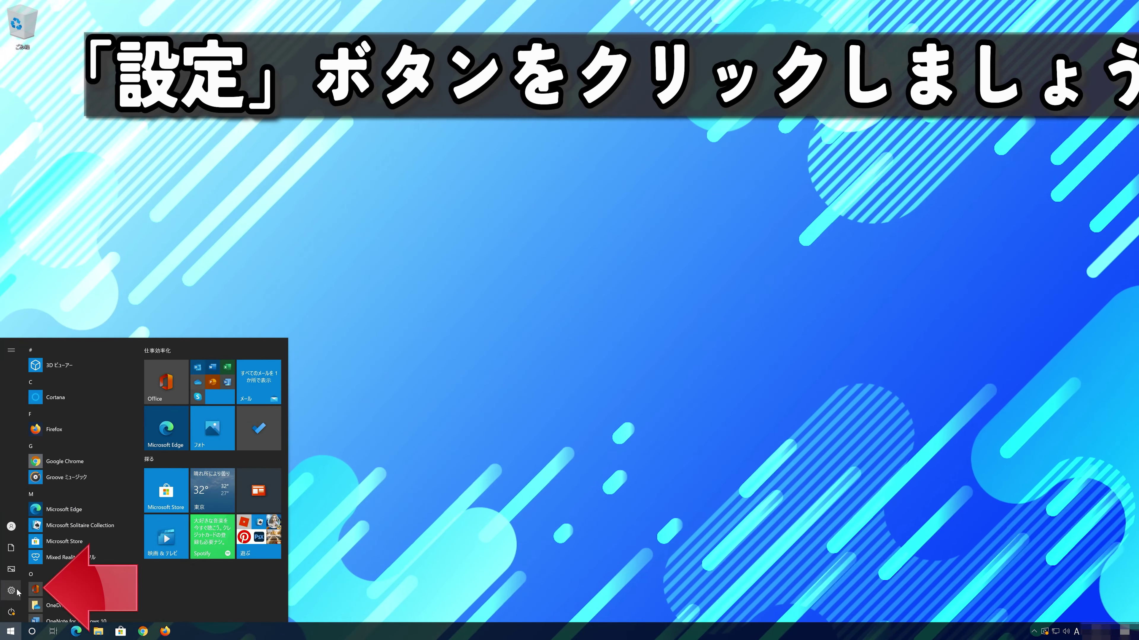
mouse_move(18, 592)
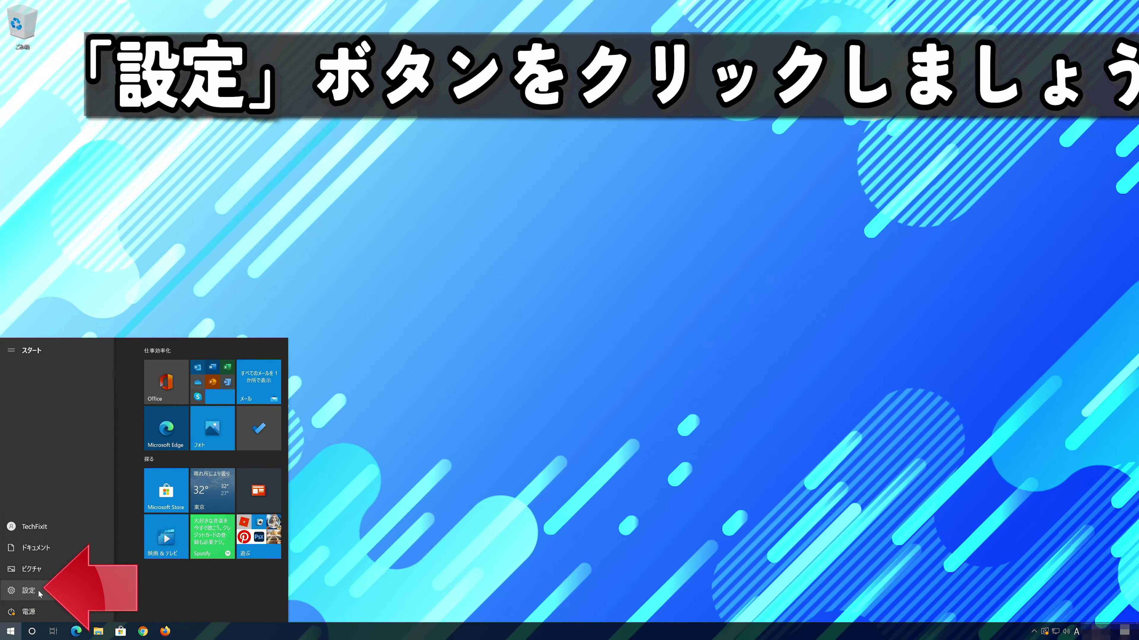
click(58, 591)
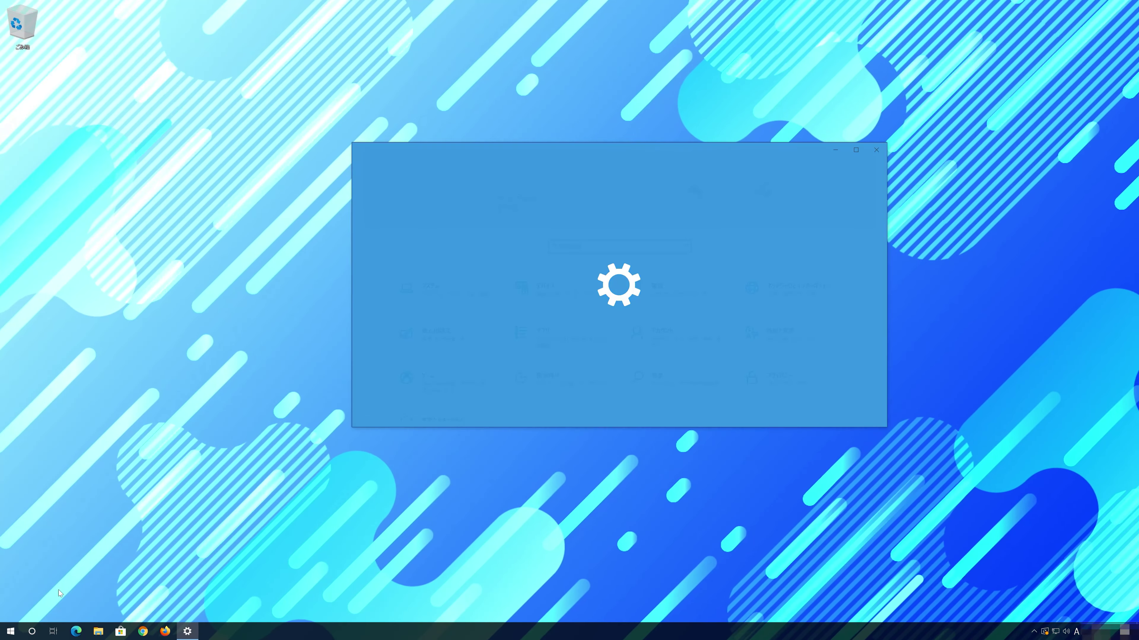
scroll(448, 358, down, 1)
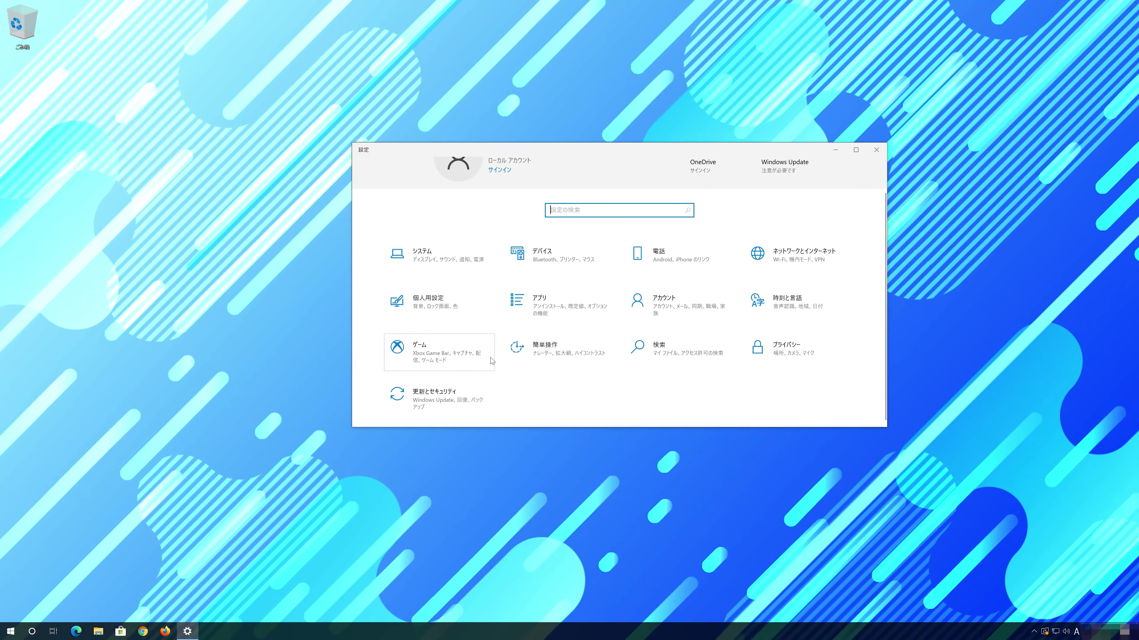
click(444, 407)
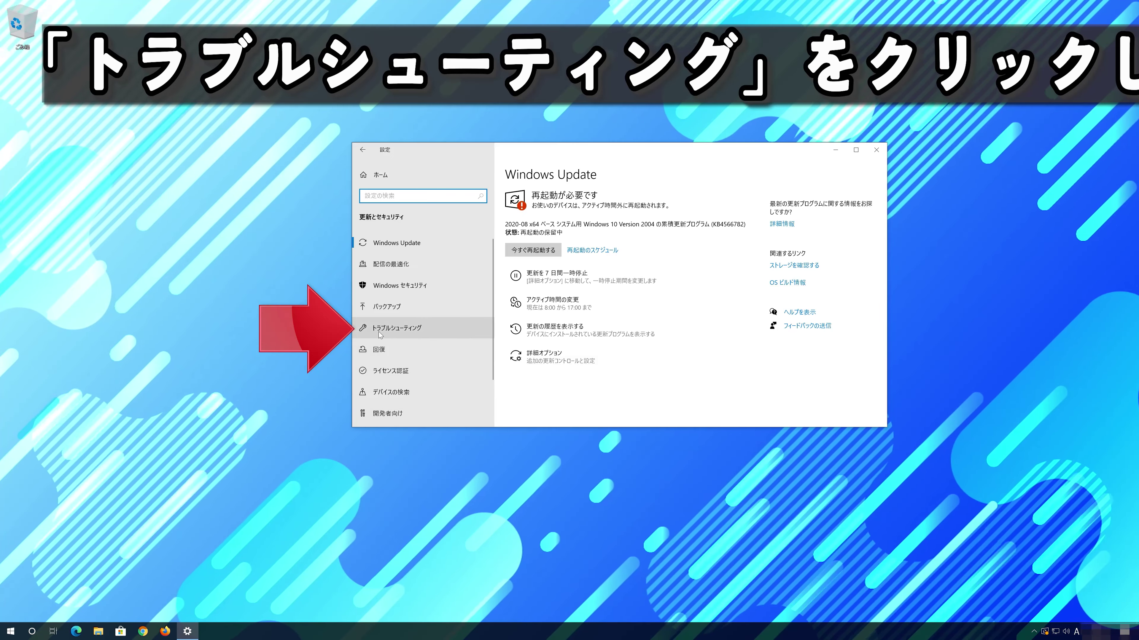
click(446, 330)
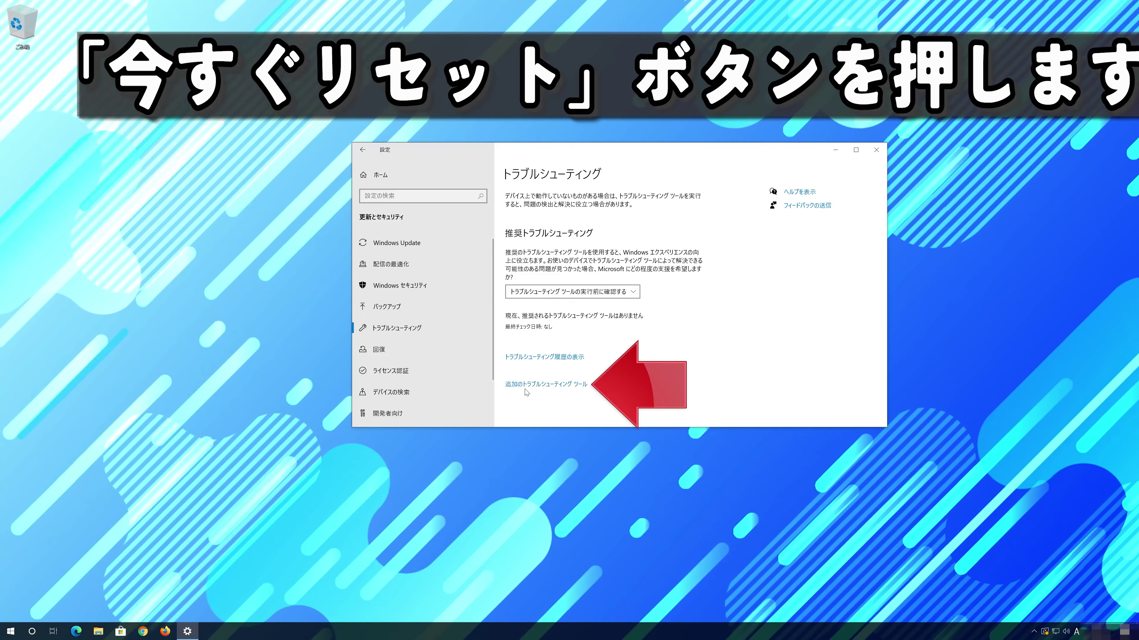
click(554, 388)
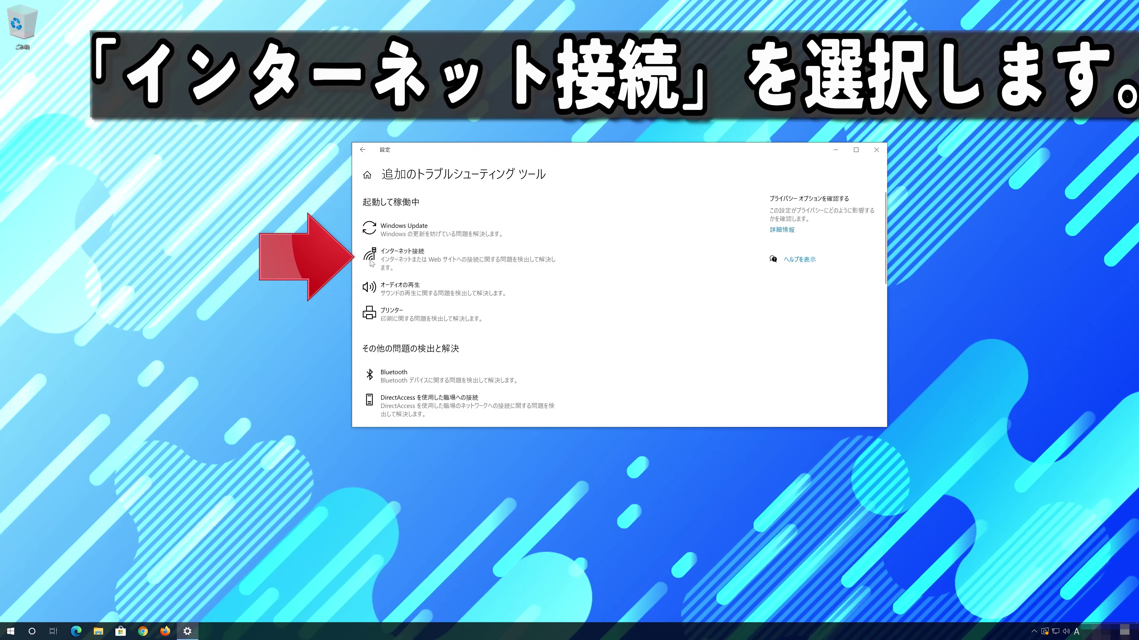
Step: Run the Internet Connections troubleshooter for connecting to the Internet, apply the repairs as administrator and close it
click(508, 266)
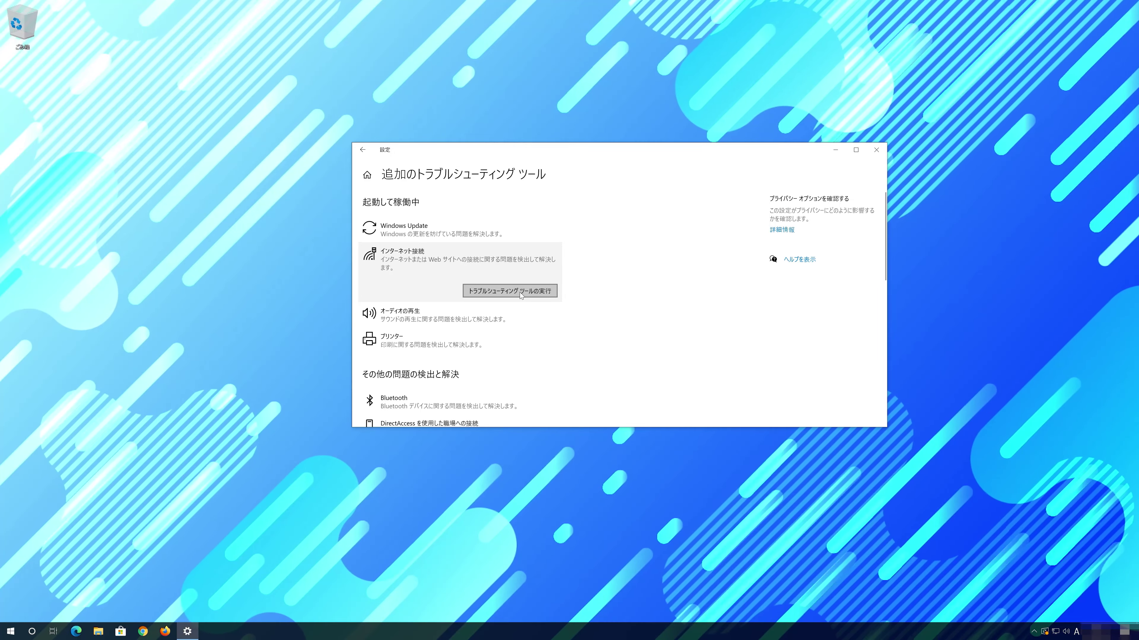
click(522, 295)
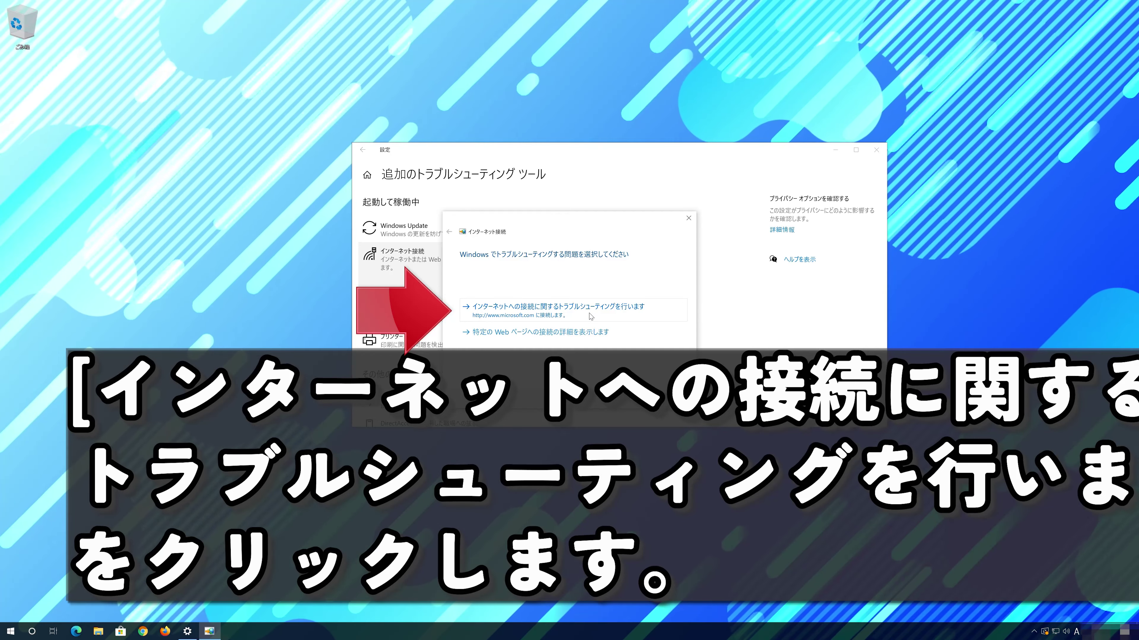
click(590, 316)
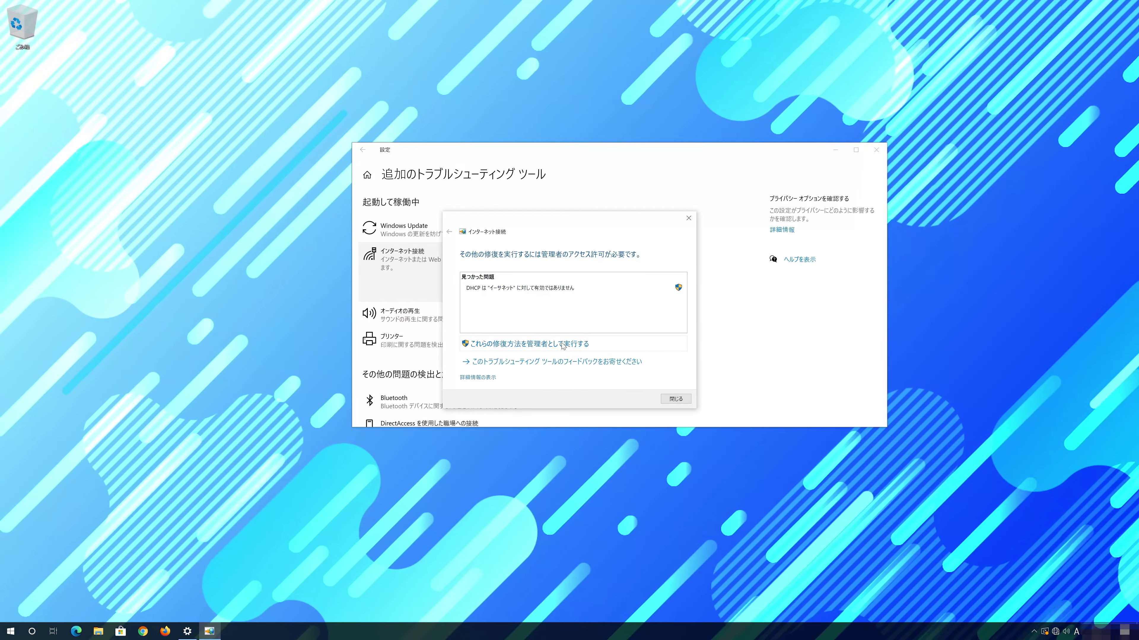
click(562, 346)
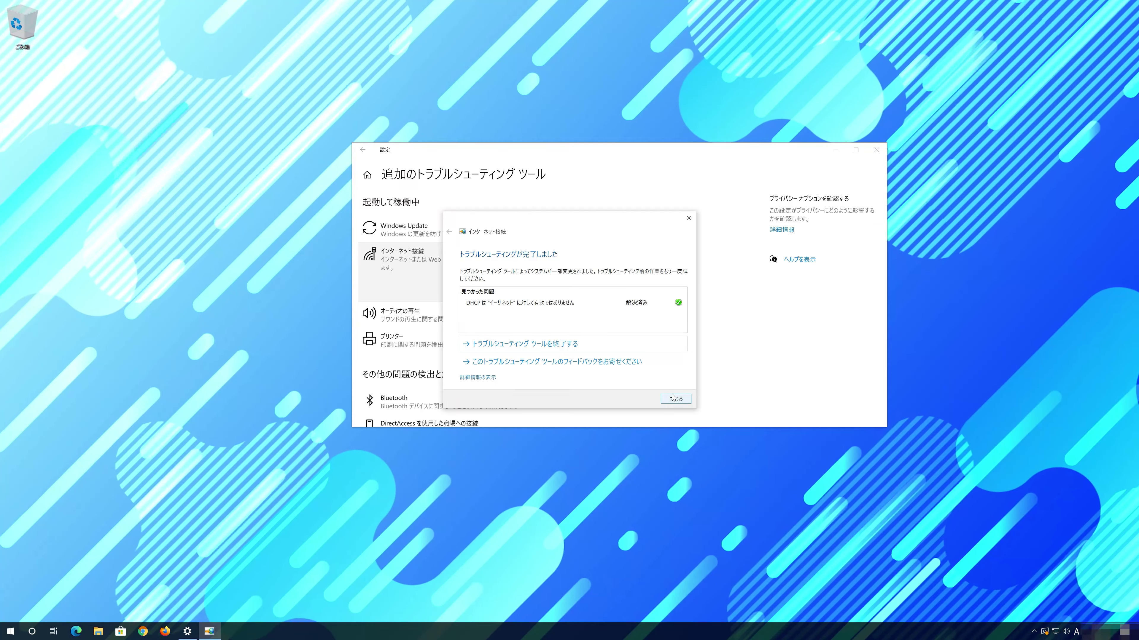
click(675, 398)
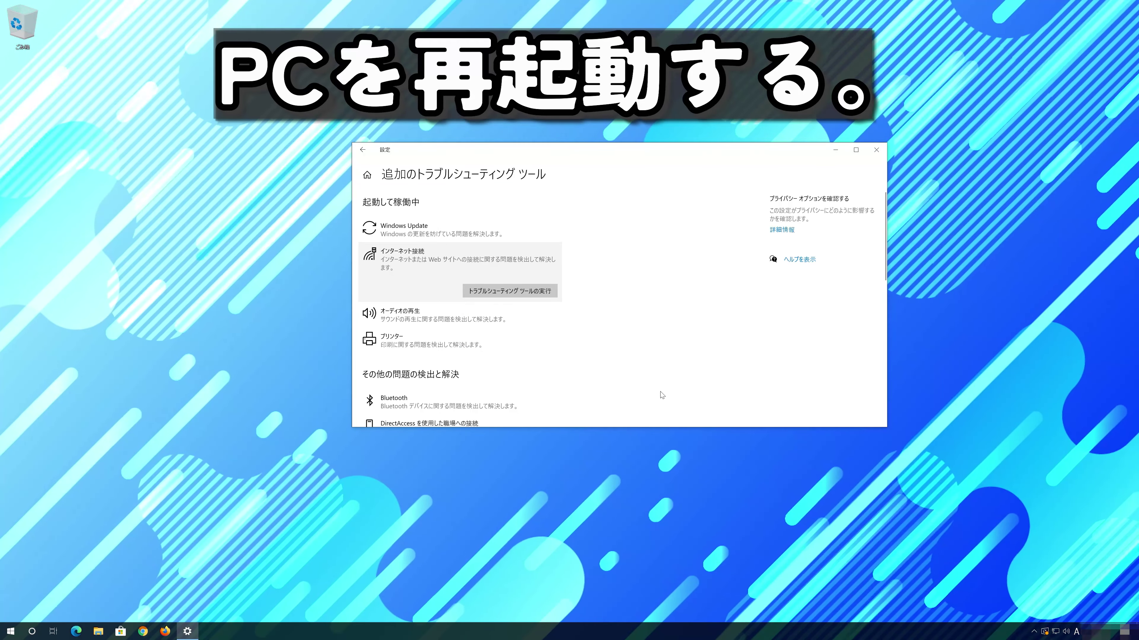
Step: Close Settings and restart the PC using the plain restart option without updating
click(881, 150)
click(10, 631)
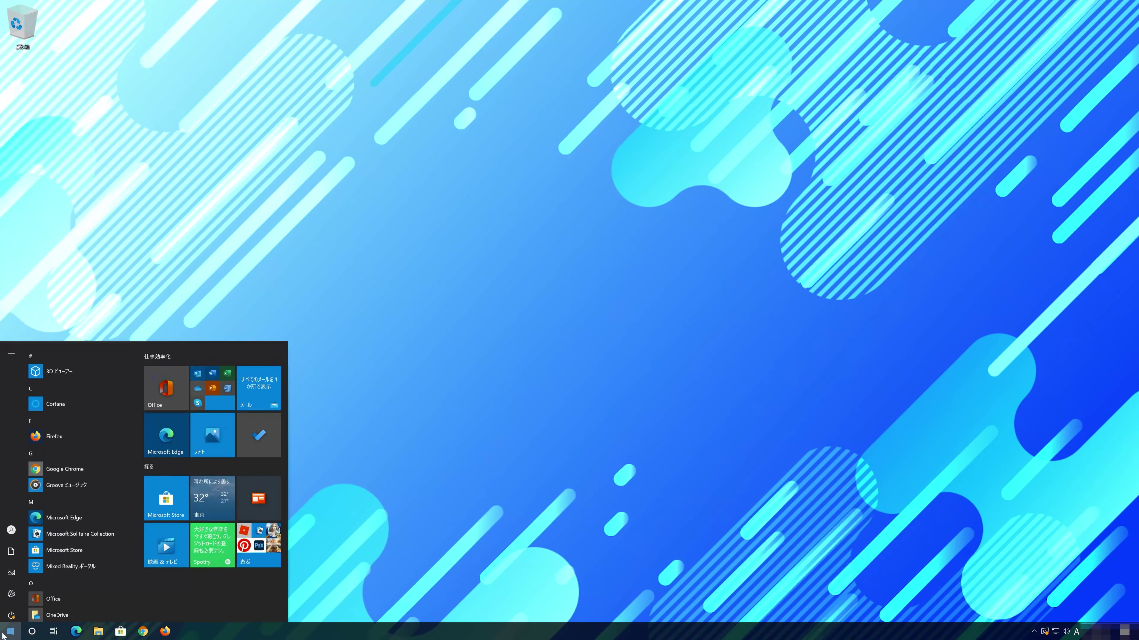
click(10, 615)
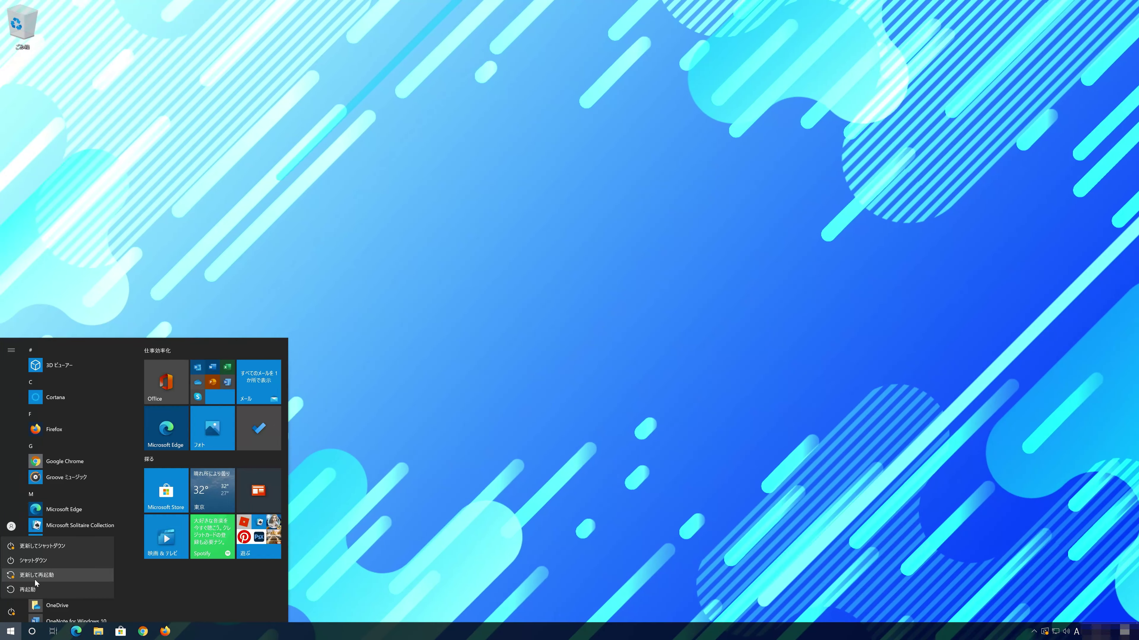
click(25, 590)
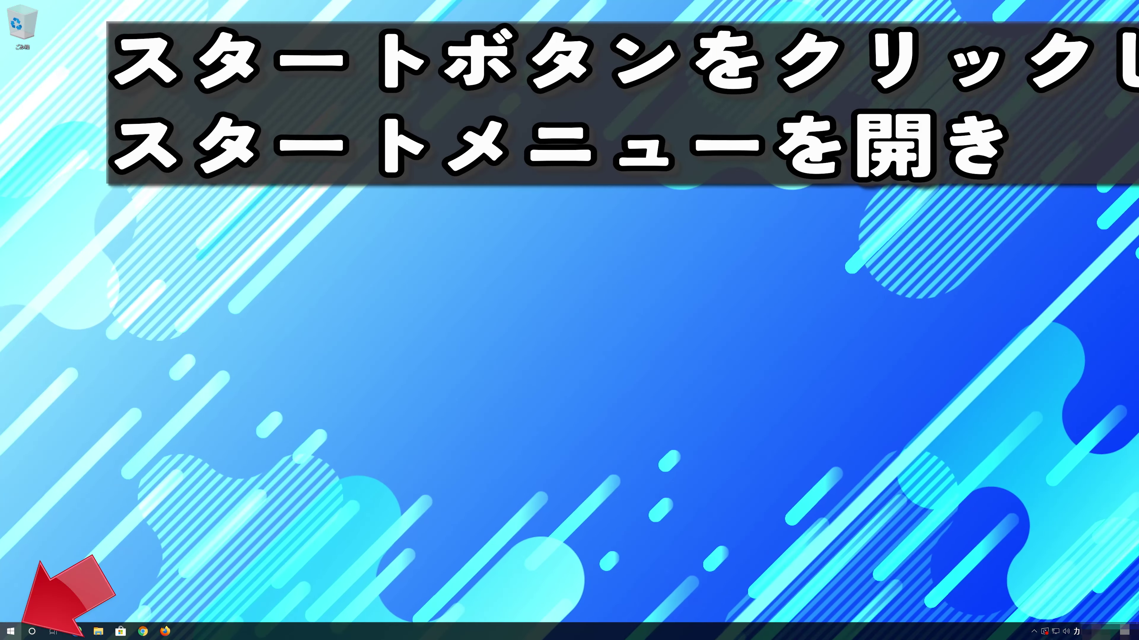
Step: Search for "デバイスマネ", open Device Manager and move its window to the middle of the desktop
key(super)
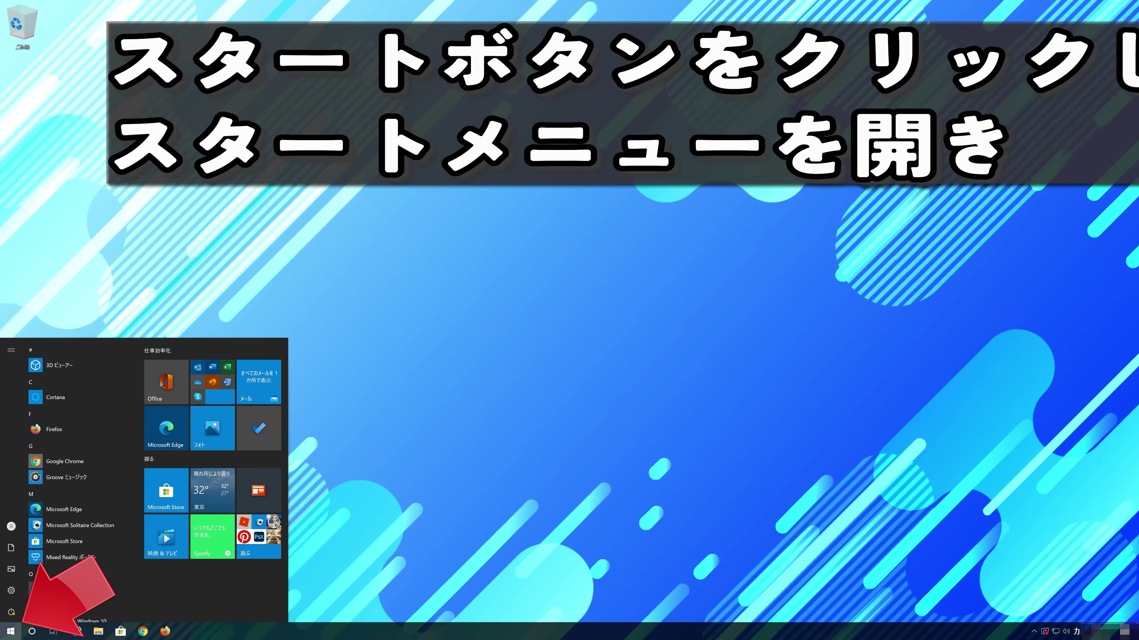
text(デバイスマネ)
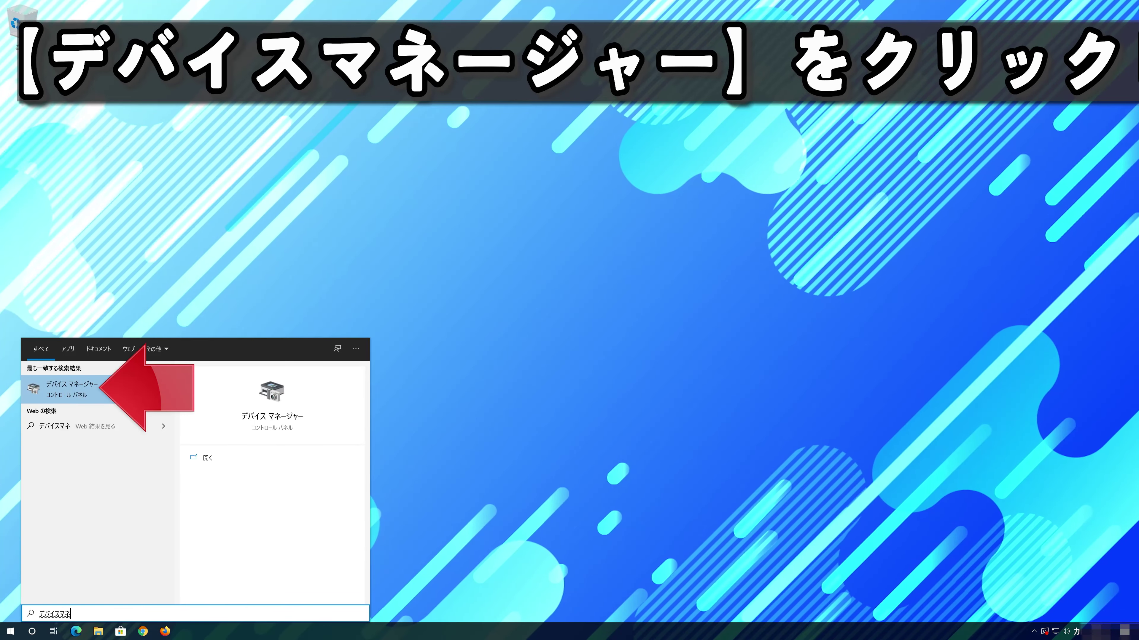
key(Return)
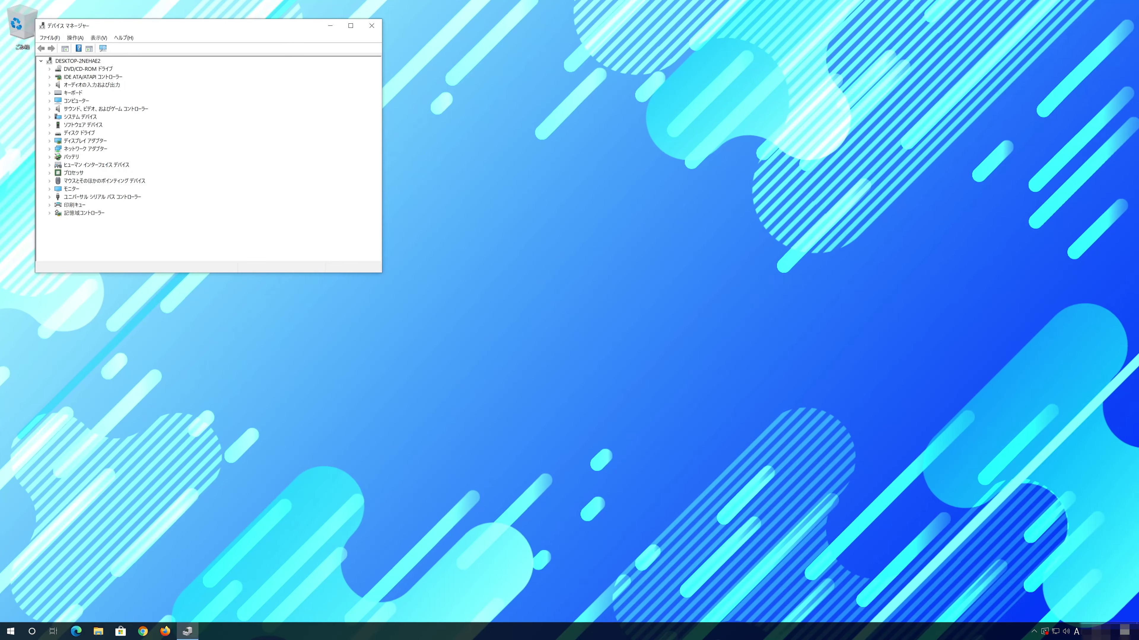
drag(241, 28, 616, 188)
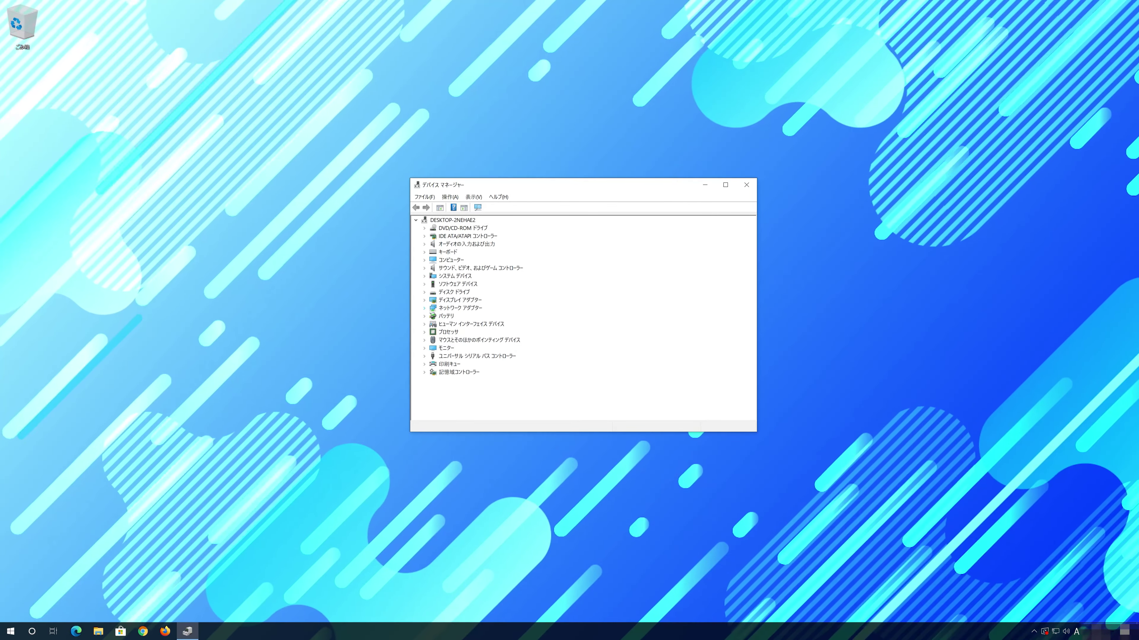
Step: Search automatically for a driver update for the Intel(R) PRO/1000 MT Desktop Adapter, and continue the search in Windows Update
click(424, 308)
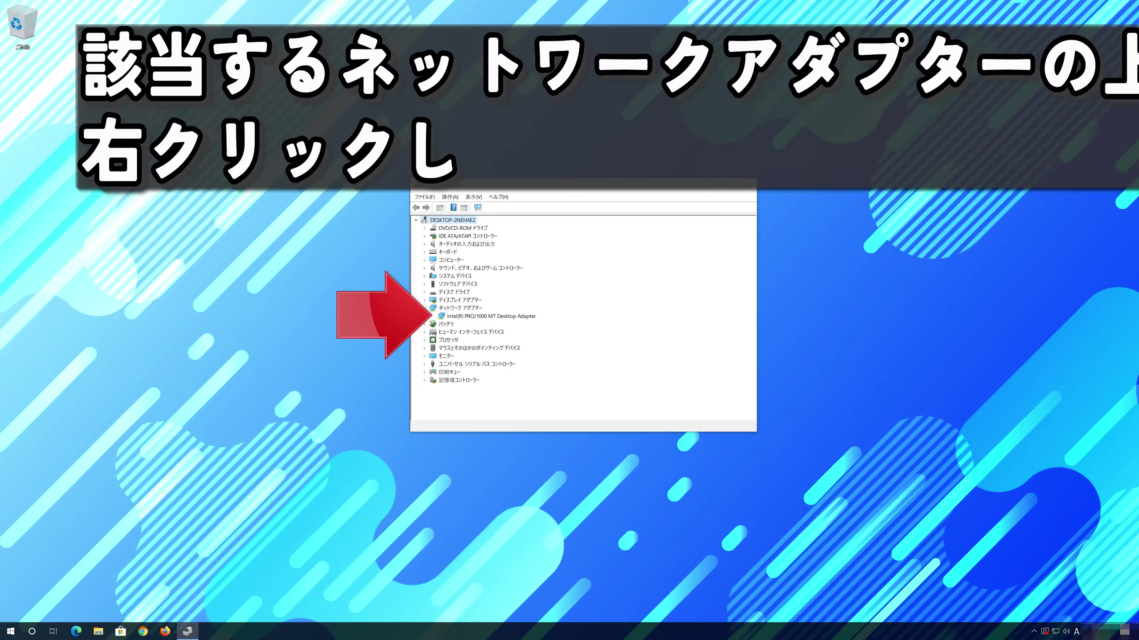
right_click(513, 316)
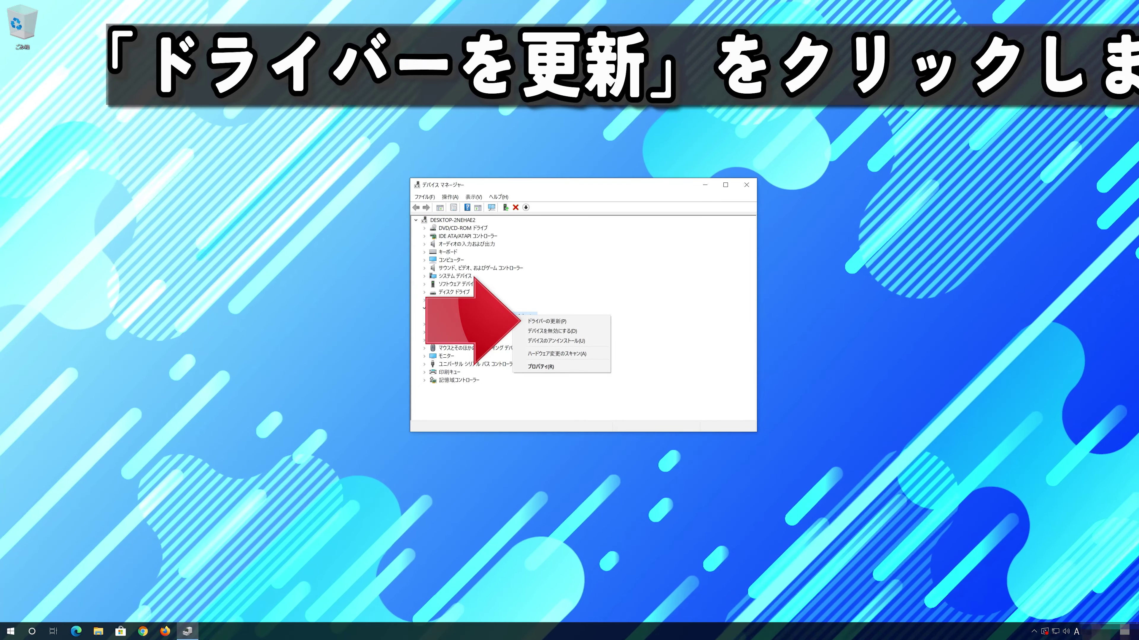
click(547, 321)
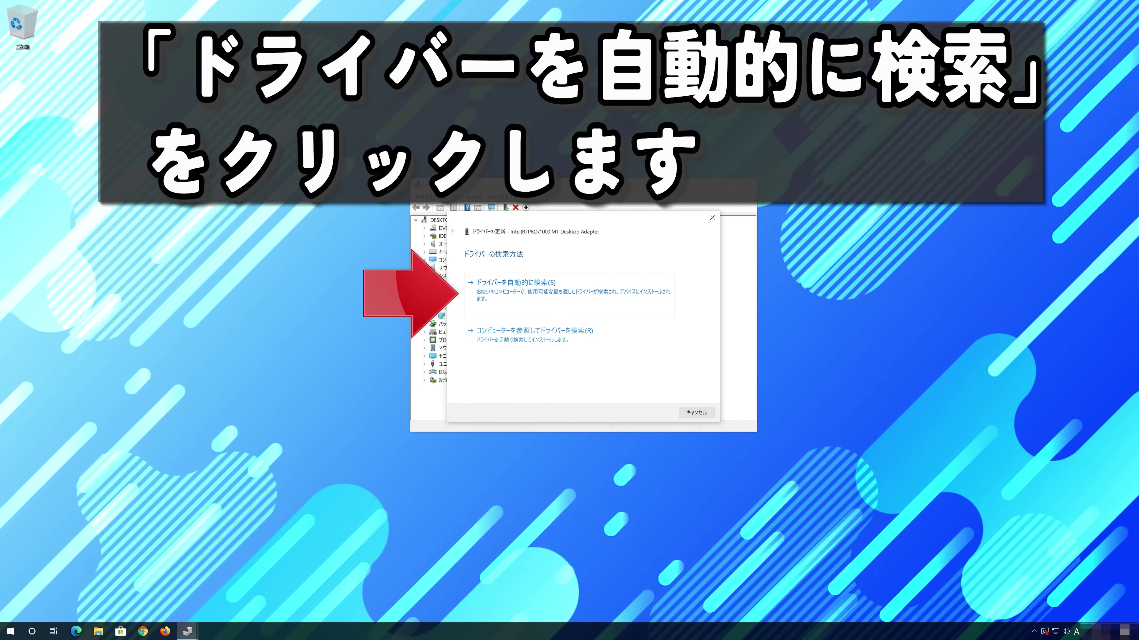
key(alt+s)
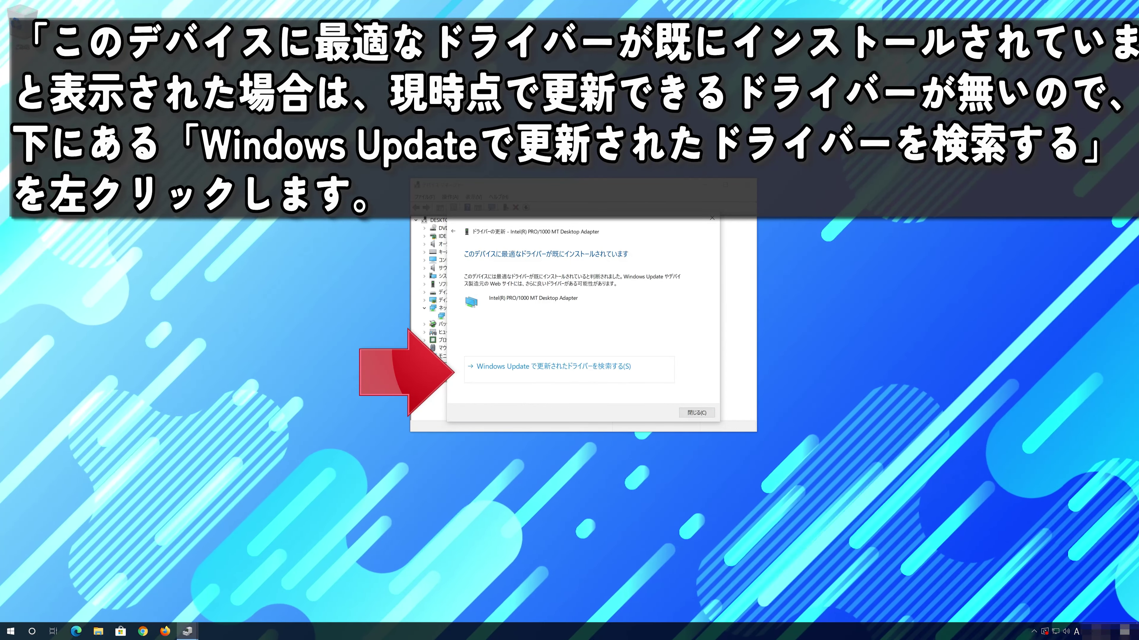
key(alt+s)
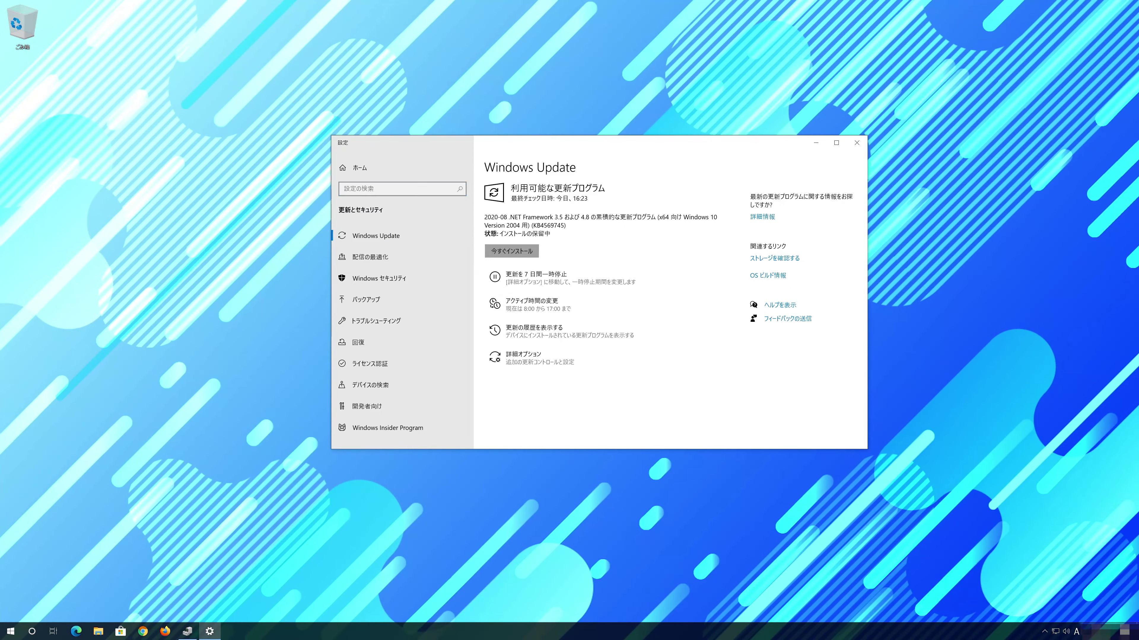
Step: Install the pending 2020-08 .NET Framework cumulative update (KB4569745) immediately
click(512, 251)
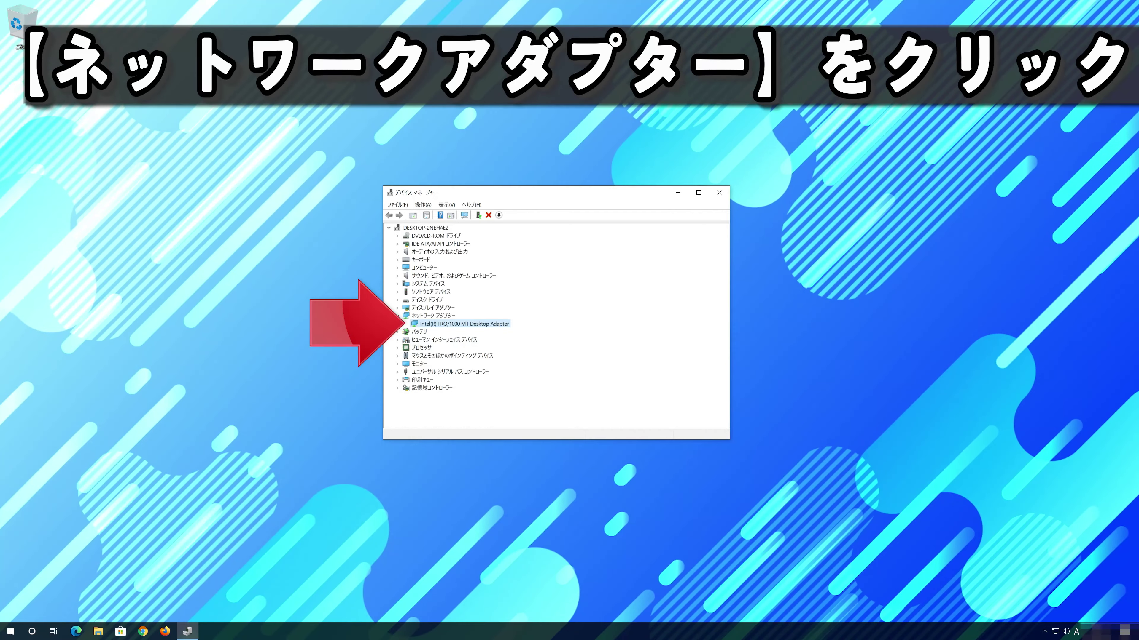
Step: Uninstall the Intel(R) PRO/1000 MT Desktop Adapter in Device Manager and restart the PC
key(shift+F10)
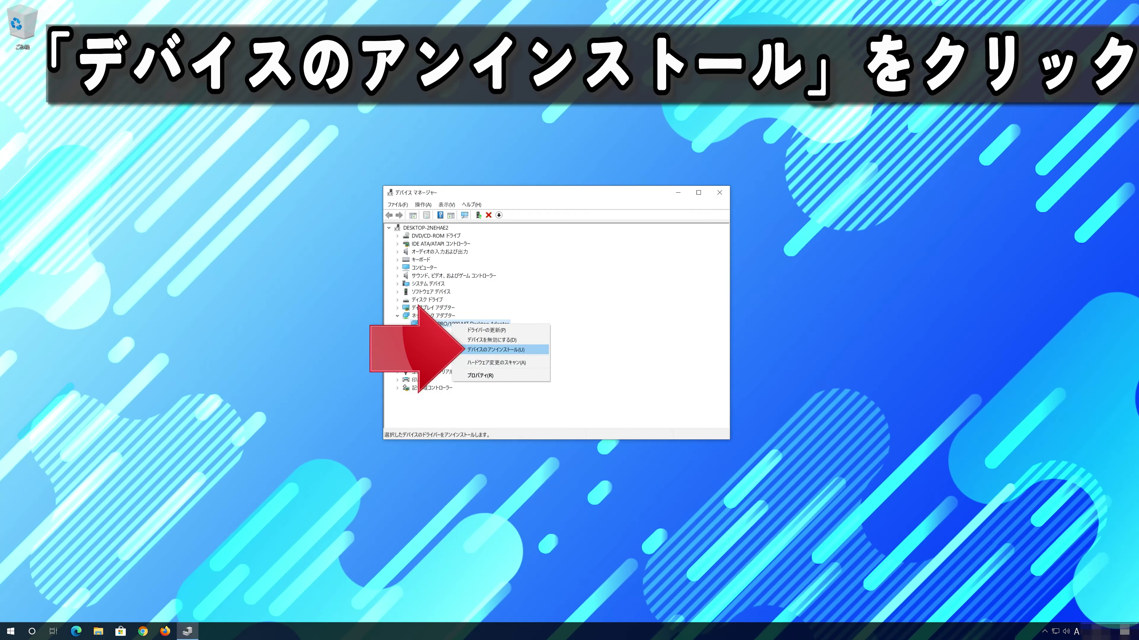
key(Return)
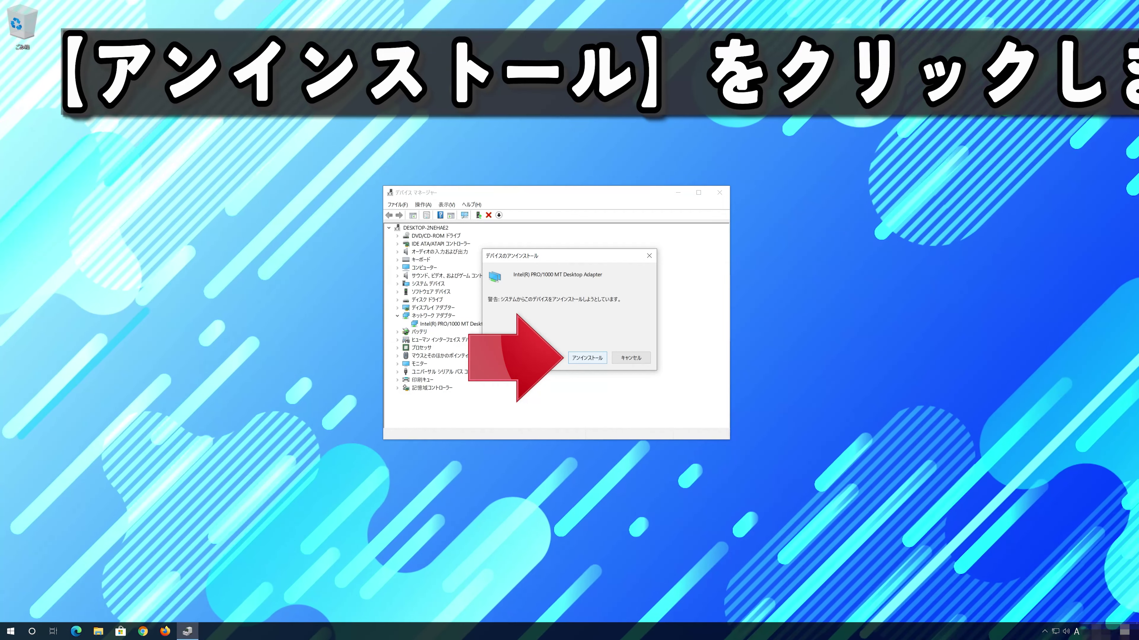
key(Return)
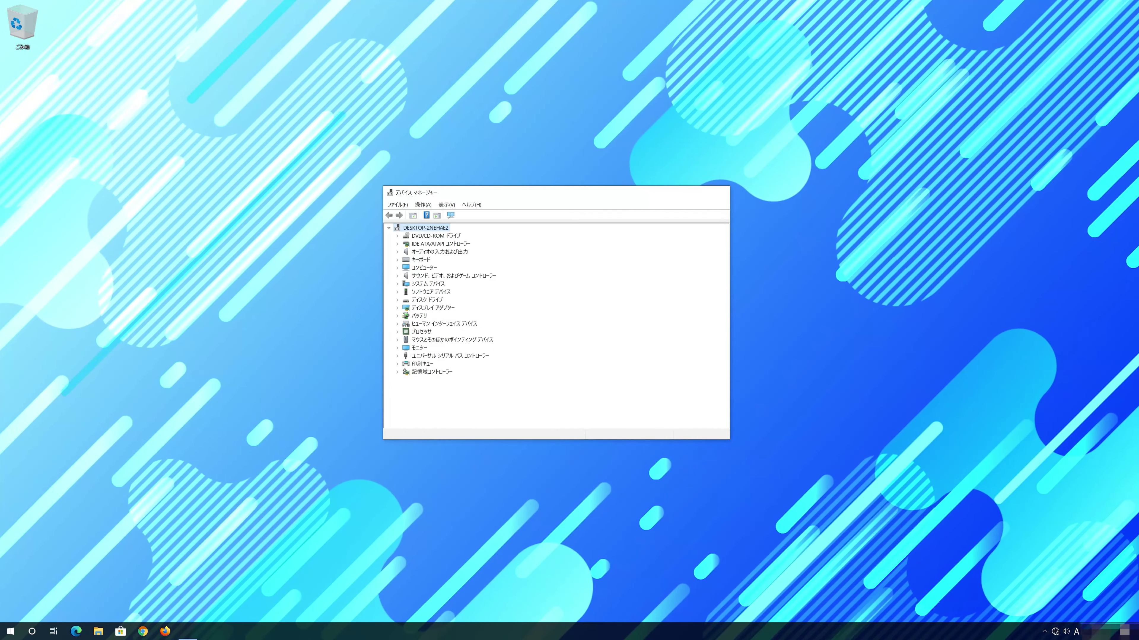
click(719, 192)
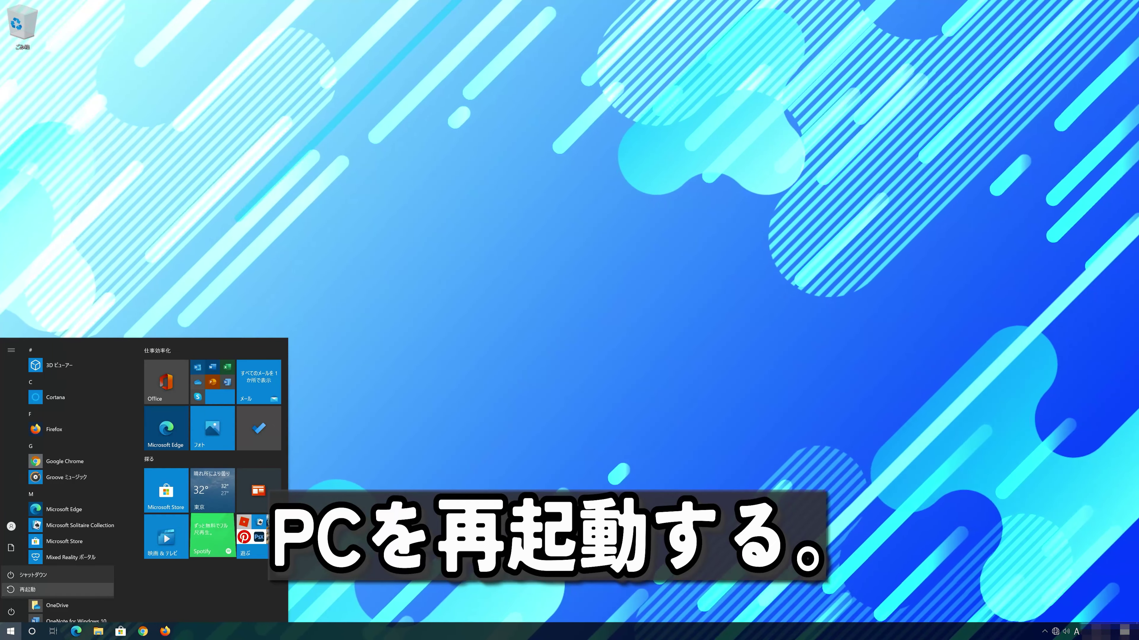
click(27, 590)
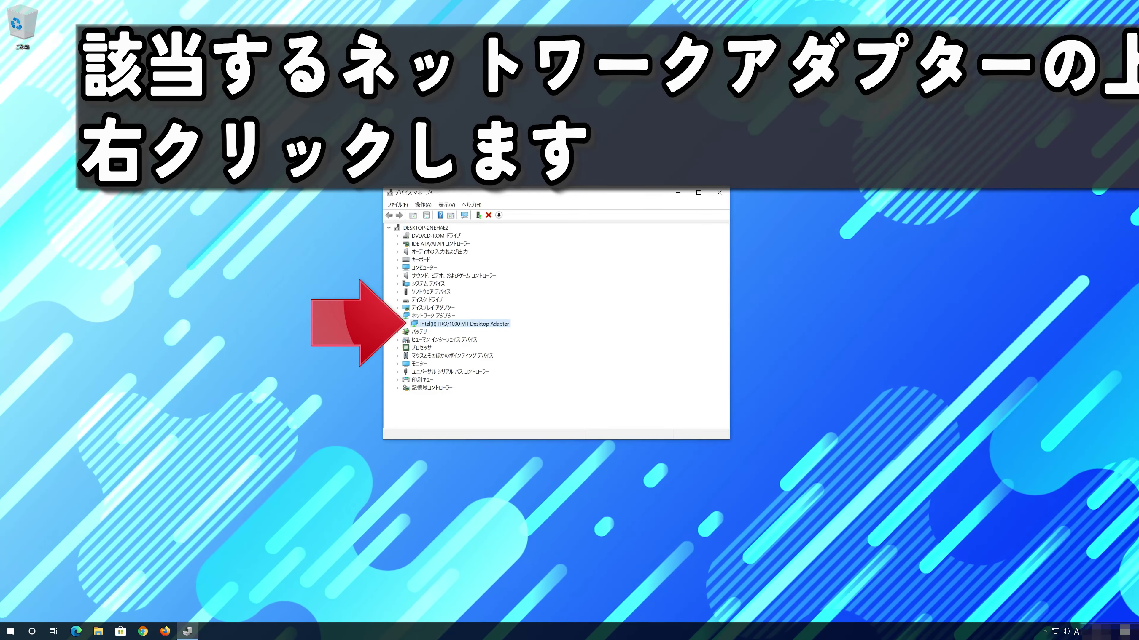
Step: Update the network adapter's driver manually from the list of available drivers, using the Intel(R) PRO/1000 MT Desktop Adapter model
right_click(448, 324)
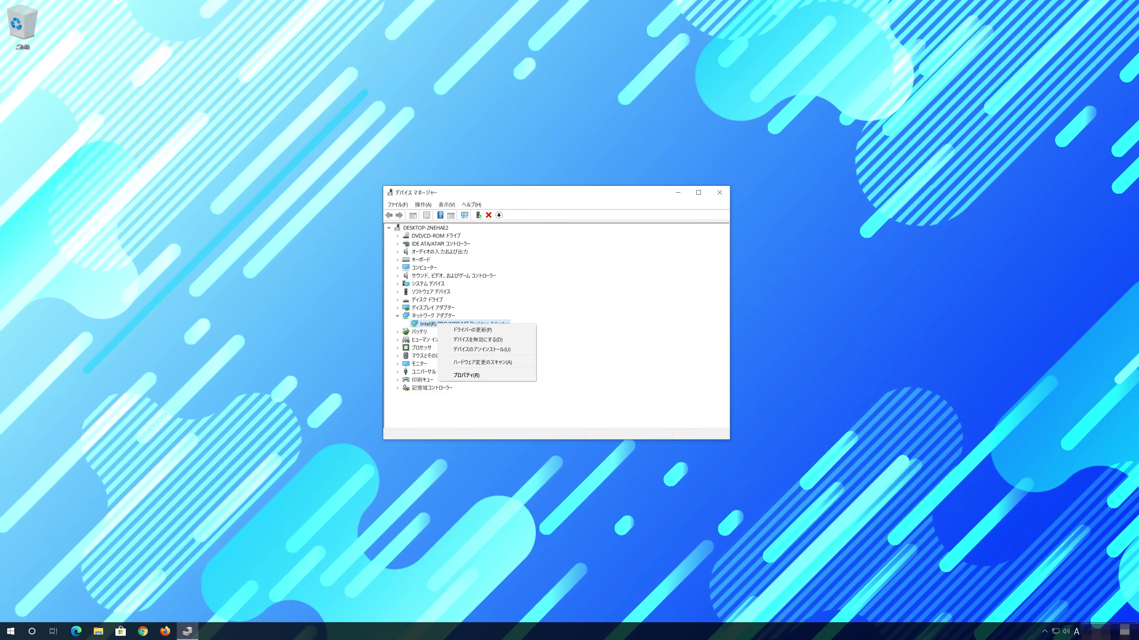
click(470, 329)
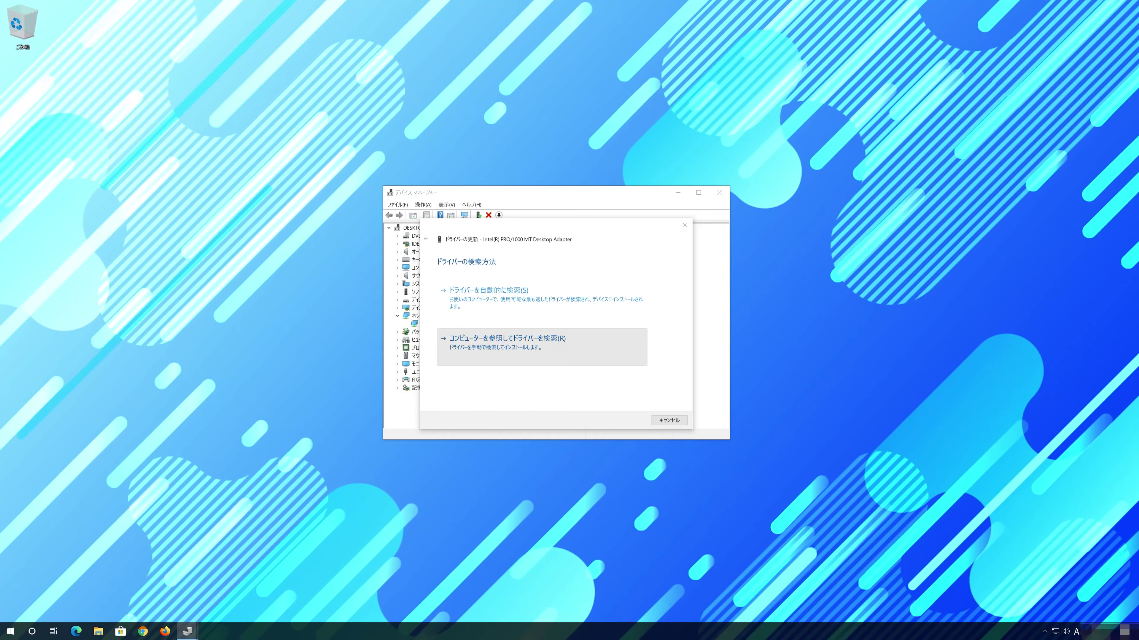
click(506, 339)
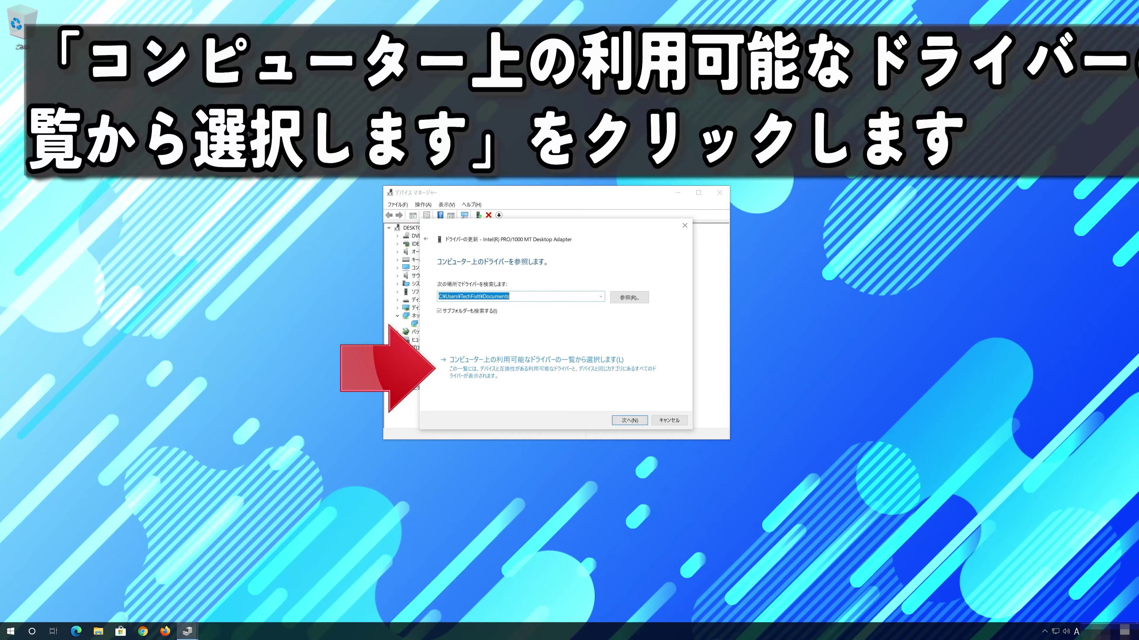
key(alt+l)
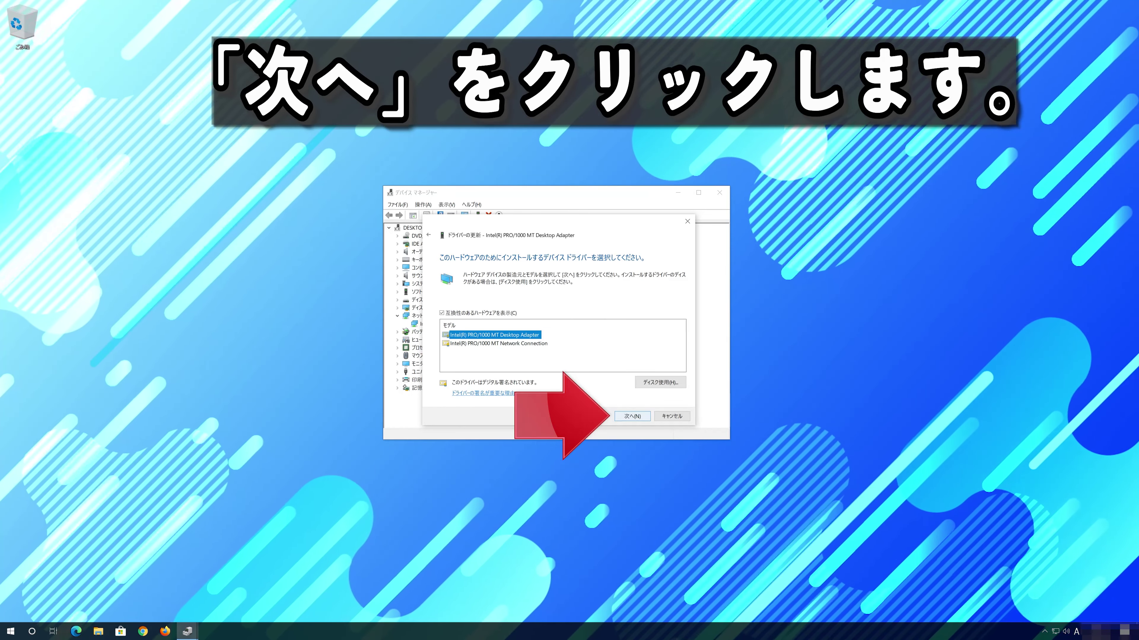
key(alt+n)
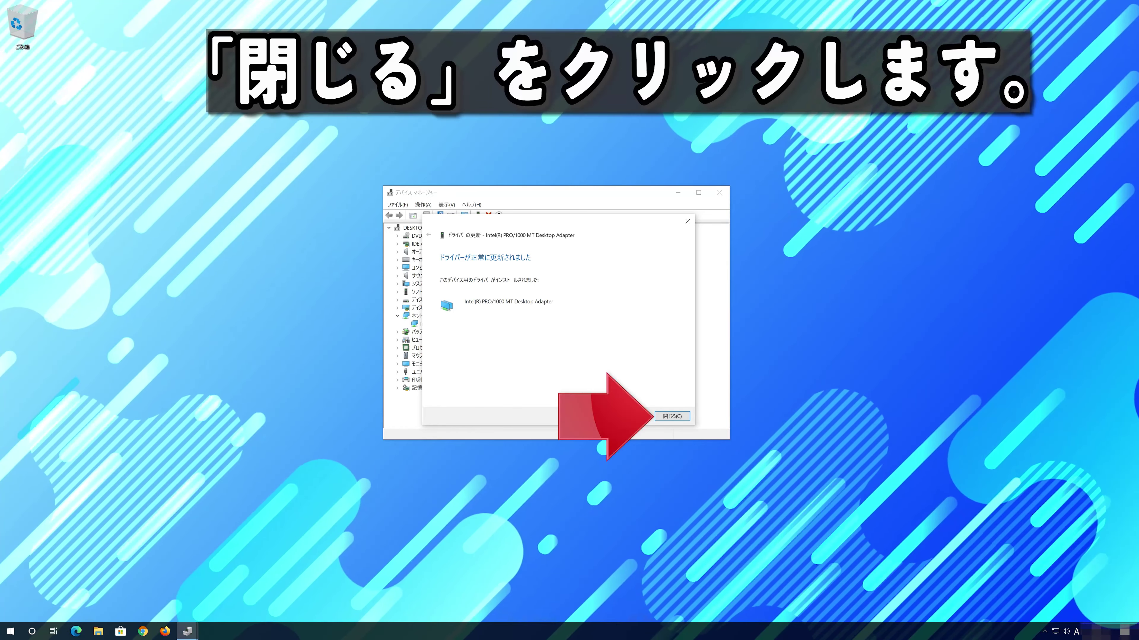
key(alt+c)
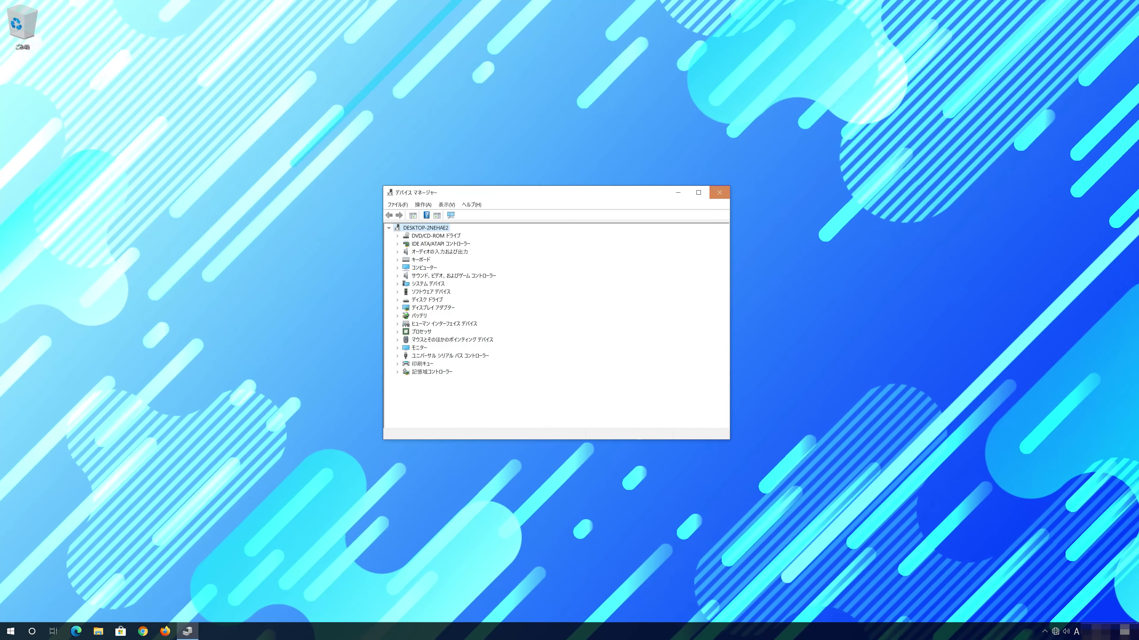
Step: Close Device Manager and restart the PC
key(alt+F4)
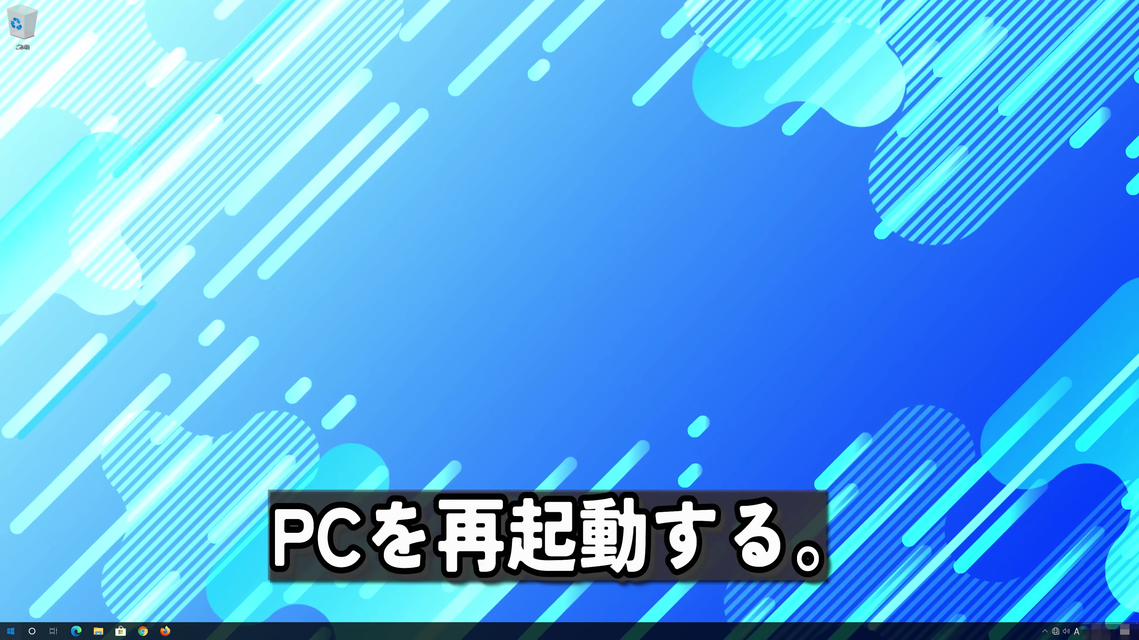
key(super)
click(11, 613)
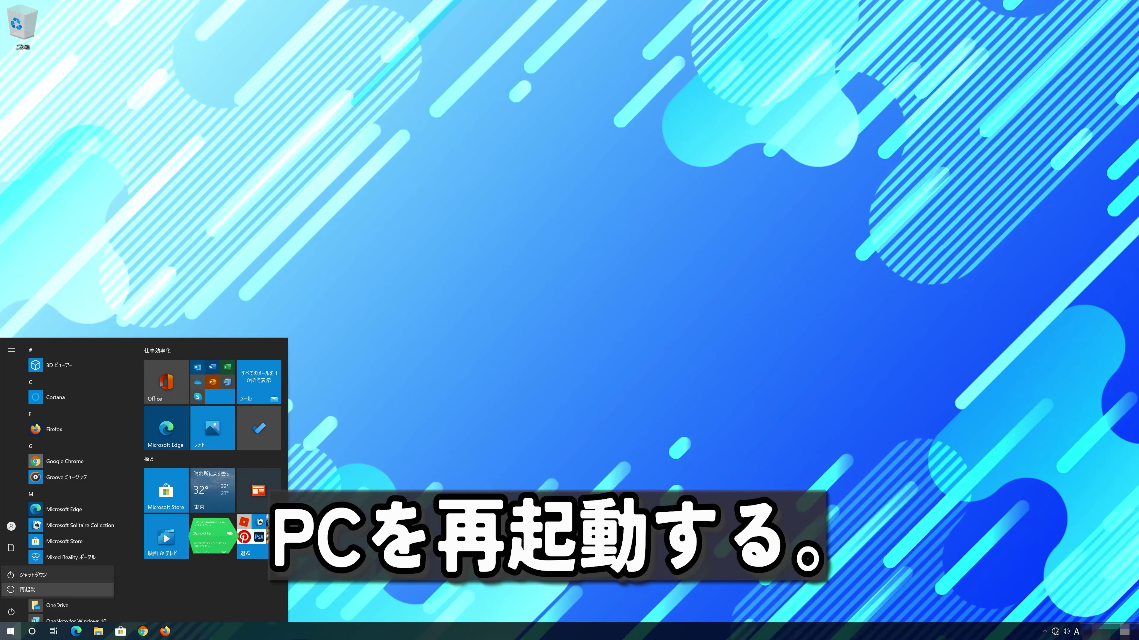
key(Return)
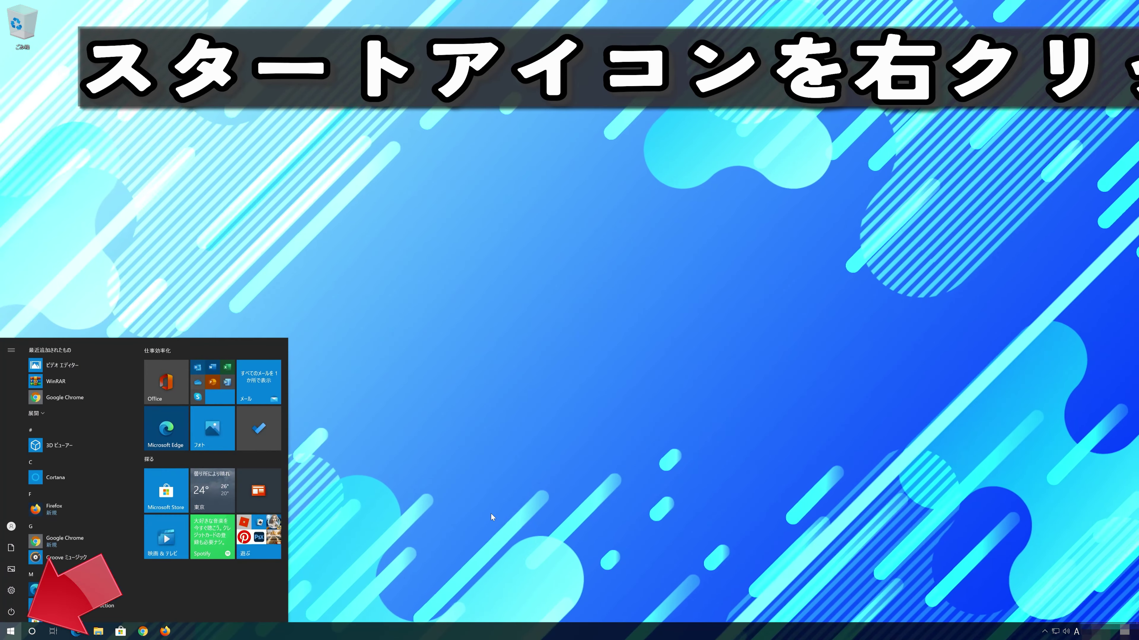
Step: Search for "cmd", run Command Prompt as administrator and move its window to the middle of the desktop
text(cmd)
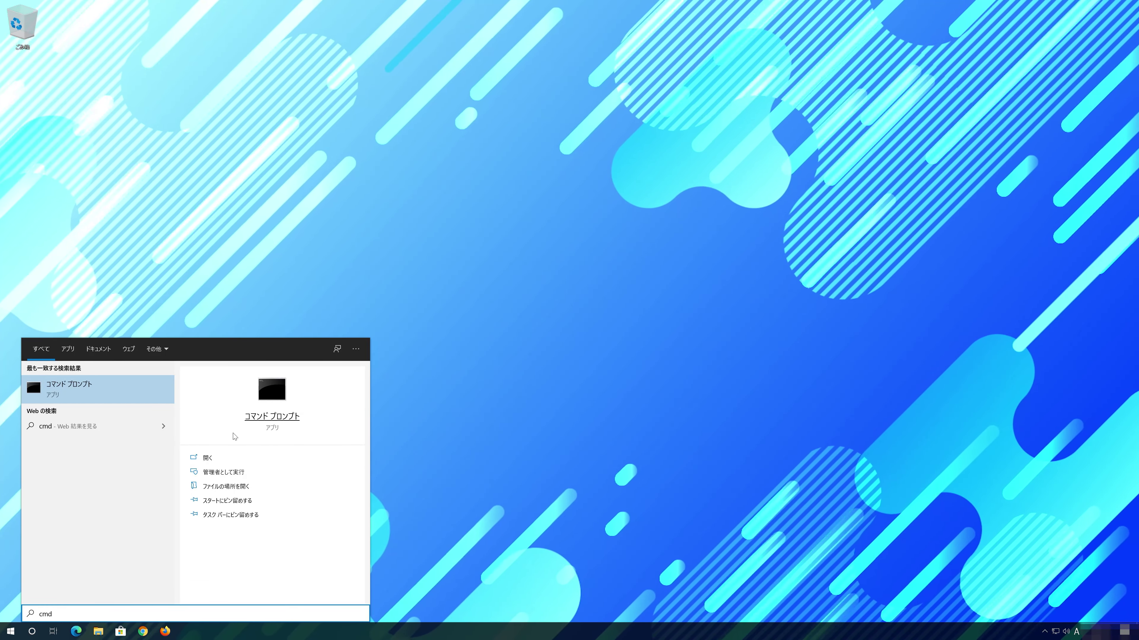
right_click(102, 397)
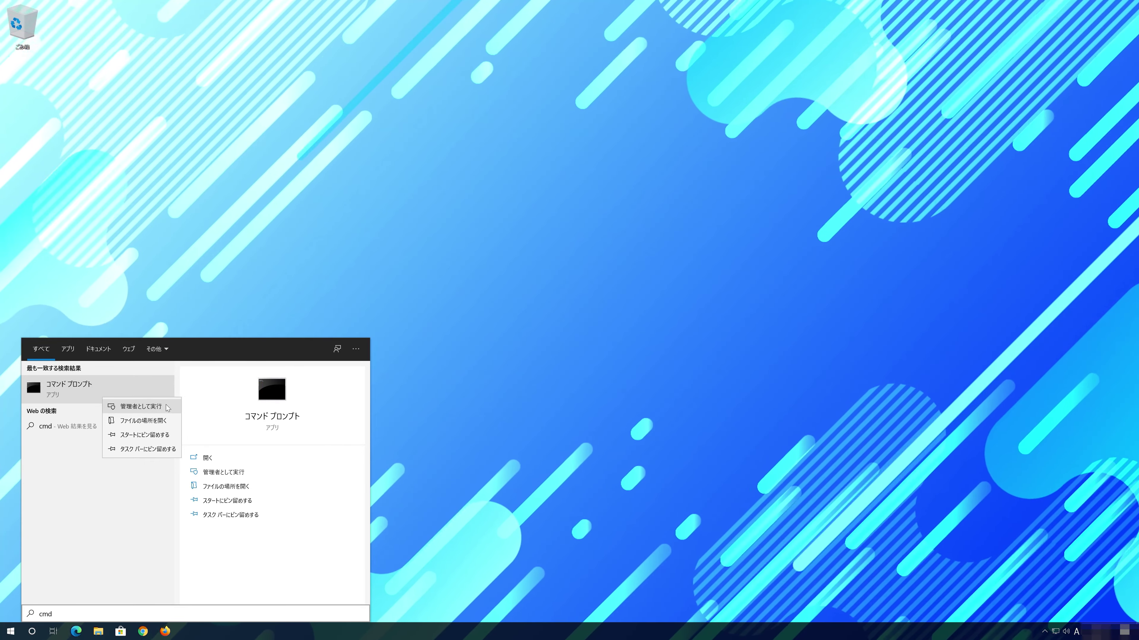
click(167, 406)
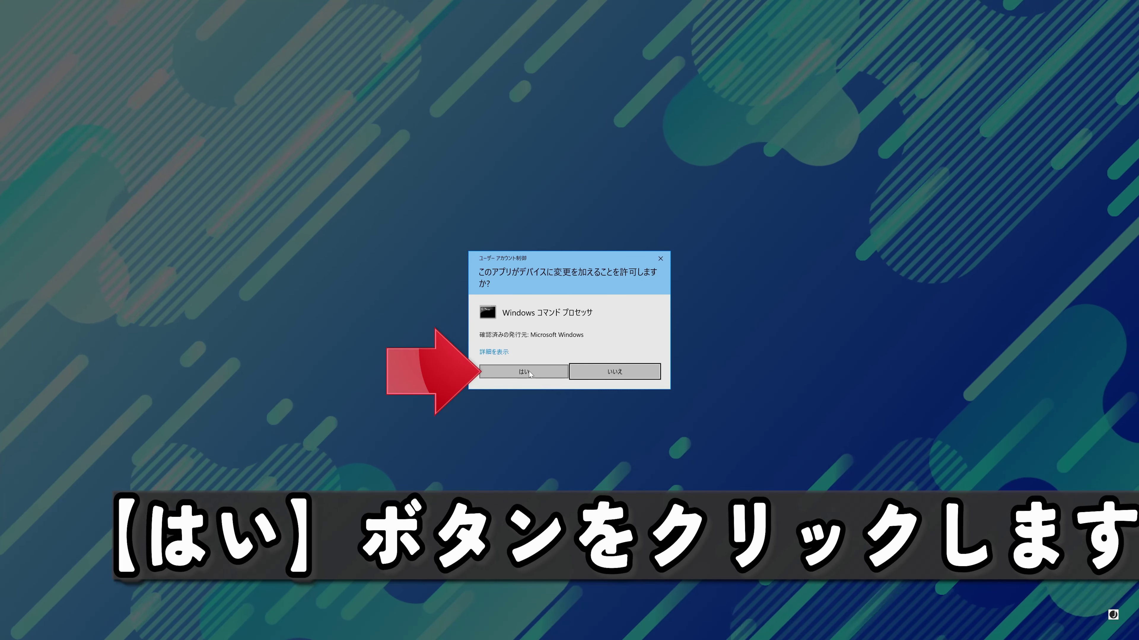
click(523, 372)
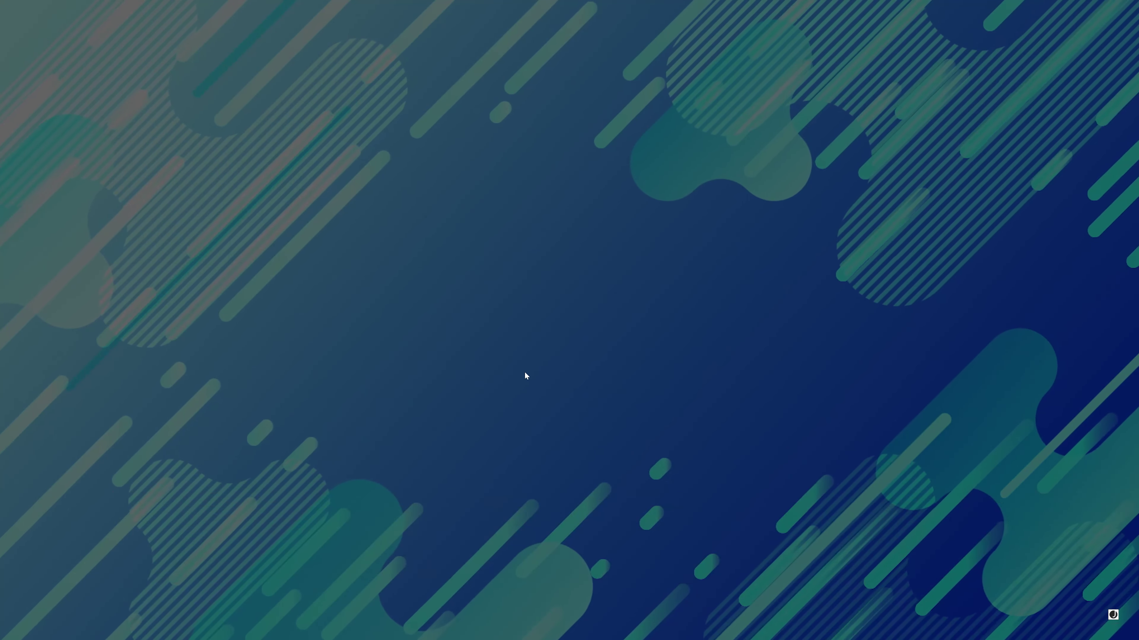
drag(341, 89, 585, 188)
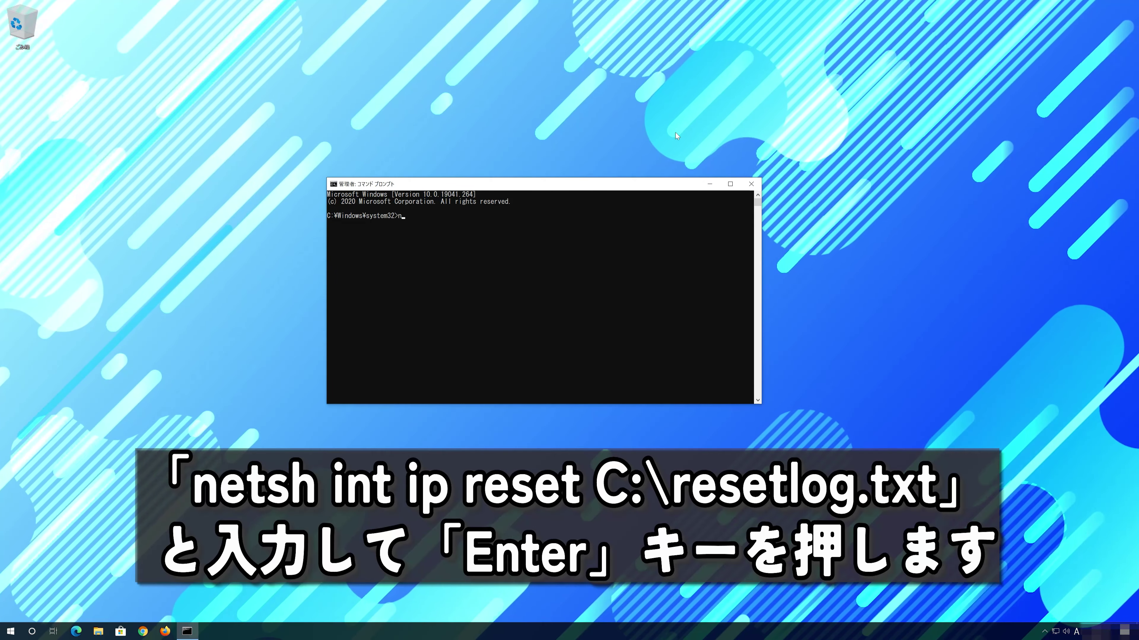
Step: Reset the TCP/IP settings by running "netsh int ip reset c:\resetlog.txt"
text(nets)
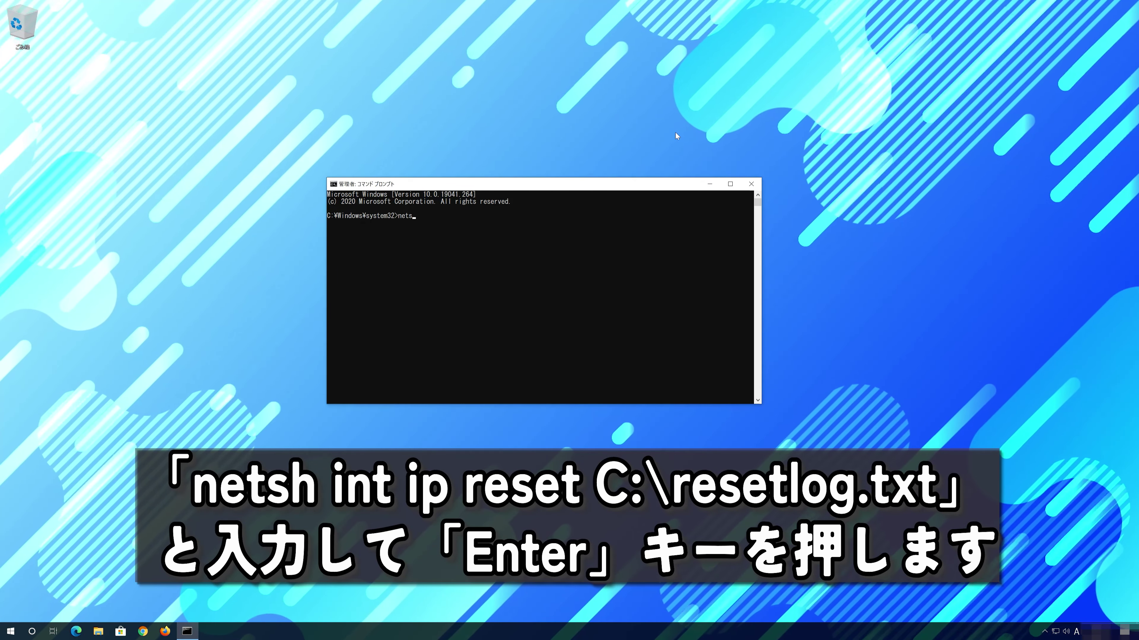
text(h int)
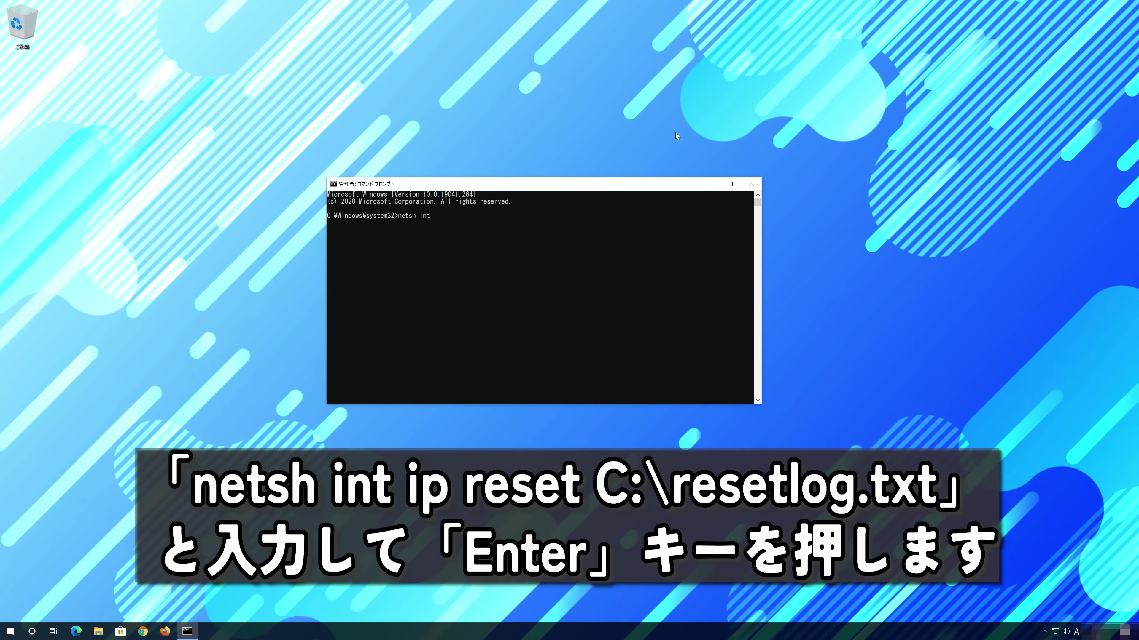
text( ip reset c)
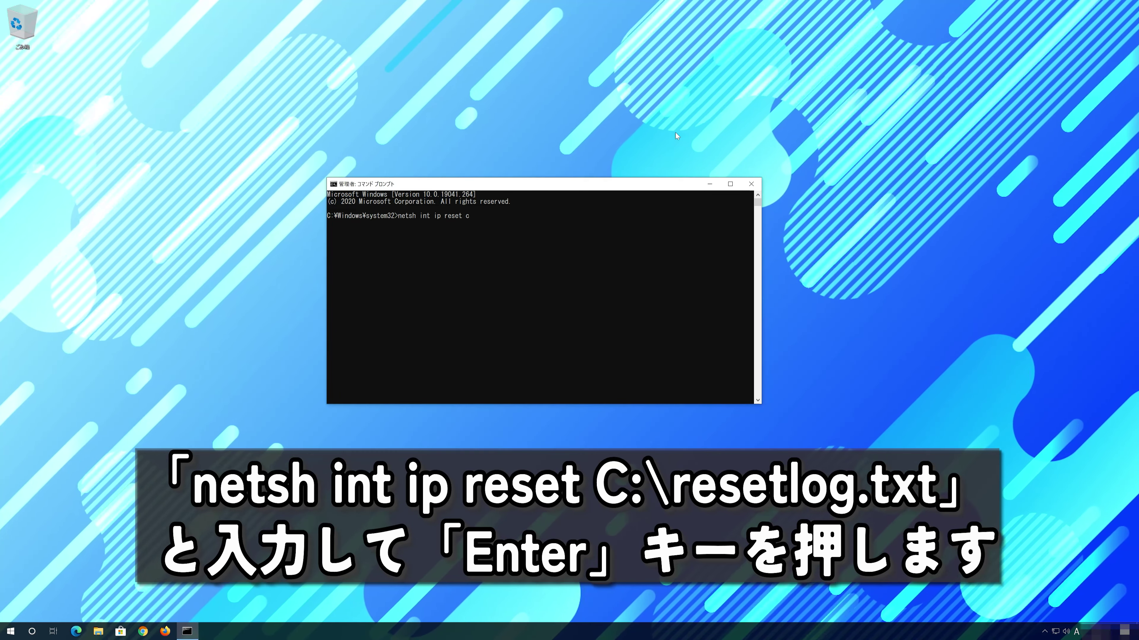
text(:)
text(\)
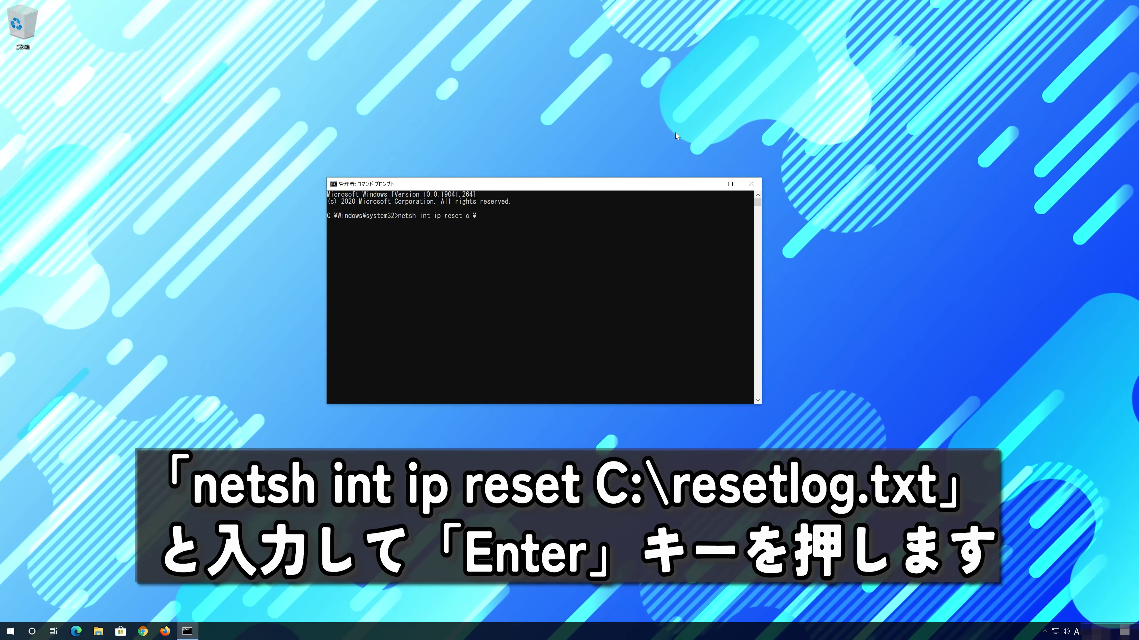
text(reset)
text(l)
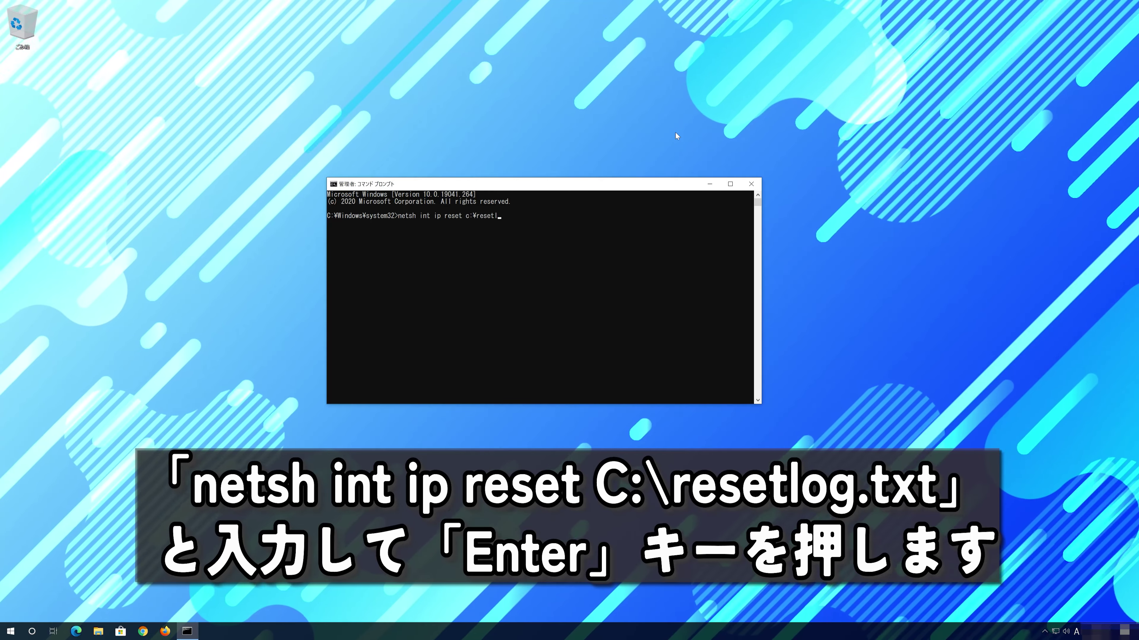
text(og.txt)
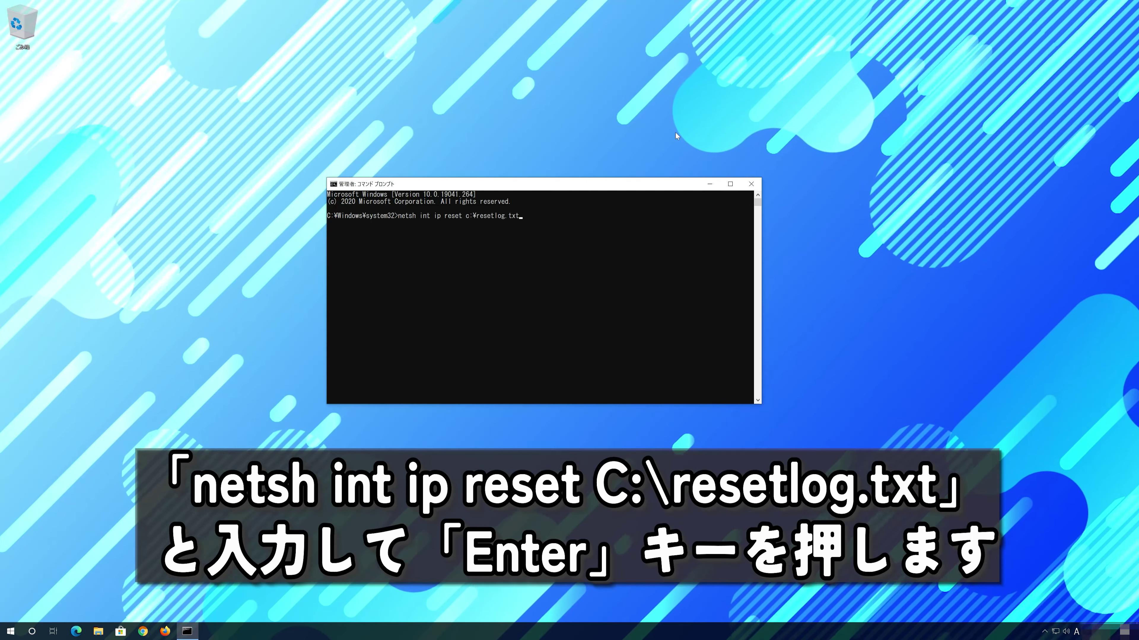
key(Return)
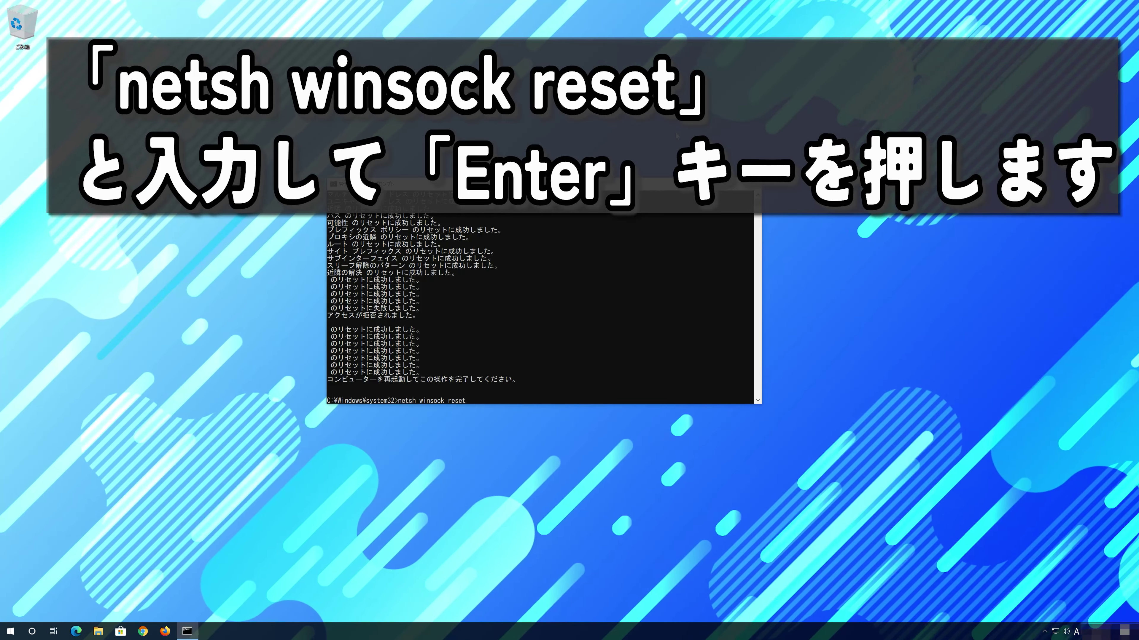
Step: Reset the Winsock catalog with "netsh winsock reset" and flush the DNS cache with "ipconfig /flushdns"
key(Return)
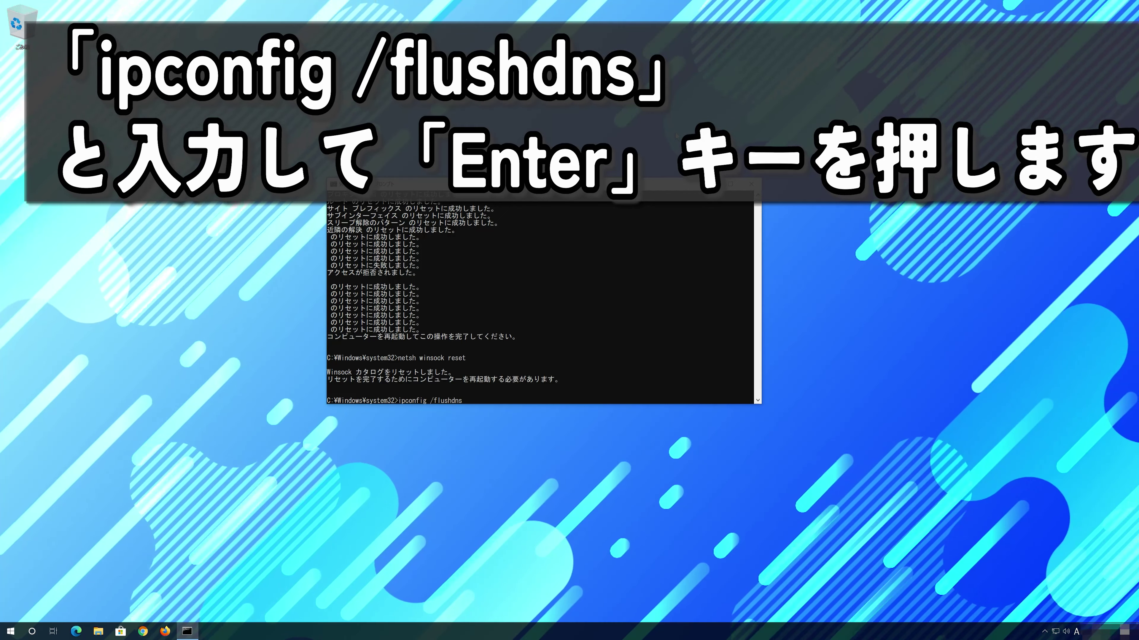
key(Return)
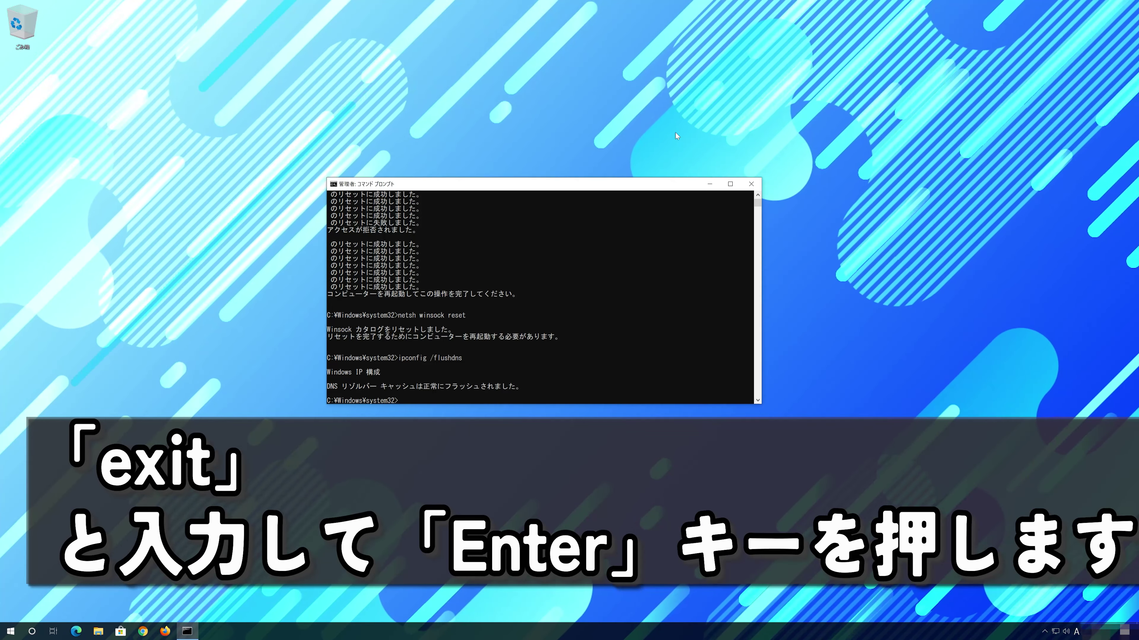
Step: Close Command Prompt with the "exit" command and restart the PC
text(ex)
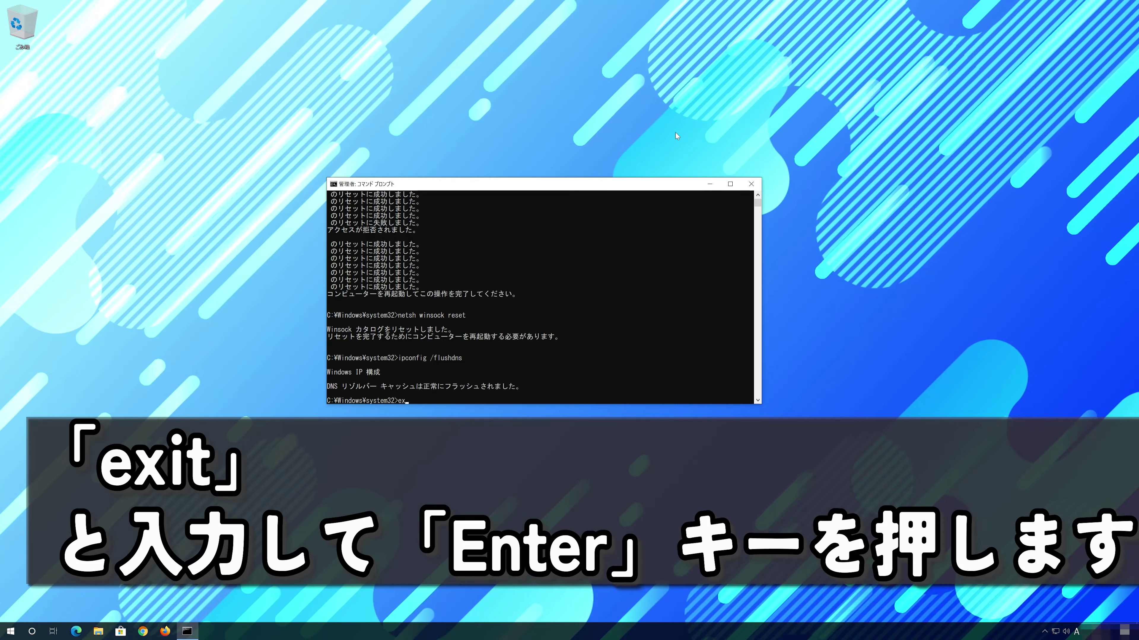
text(it)
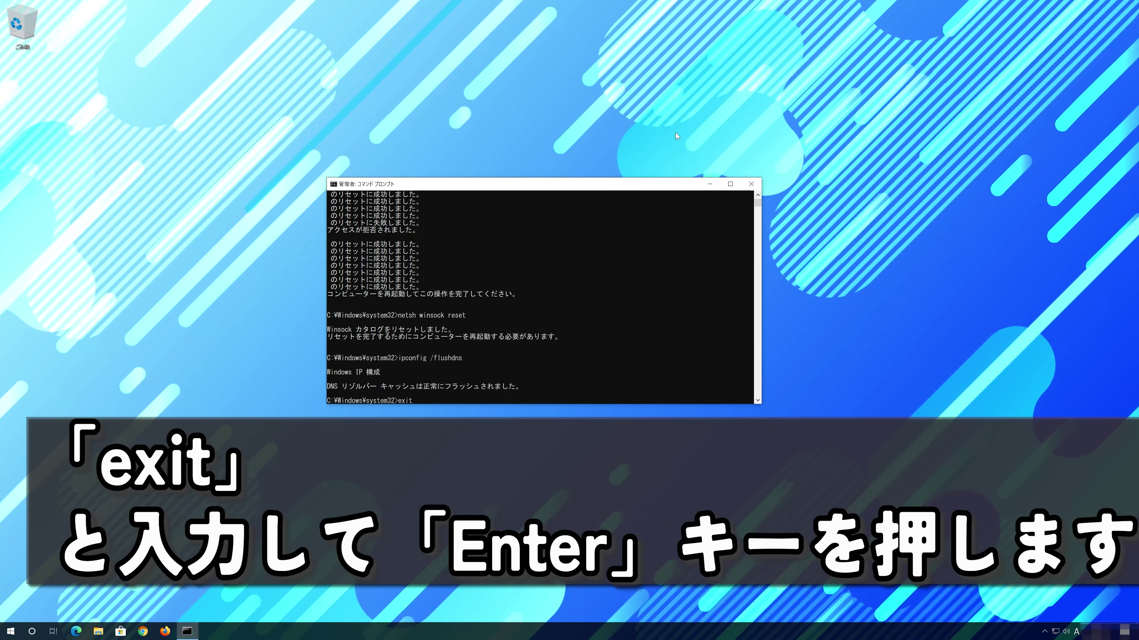
key(Return)
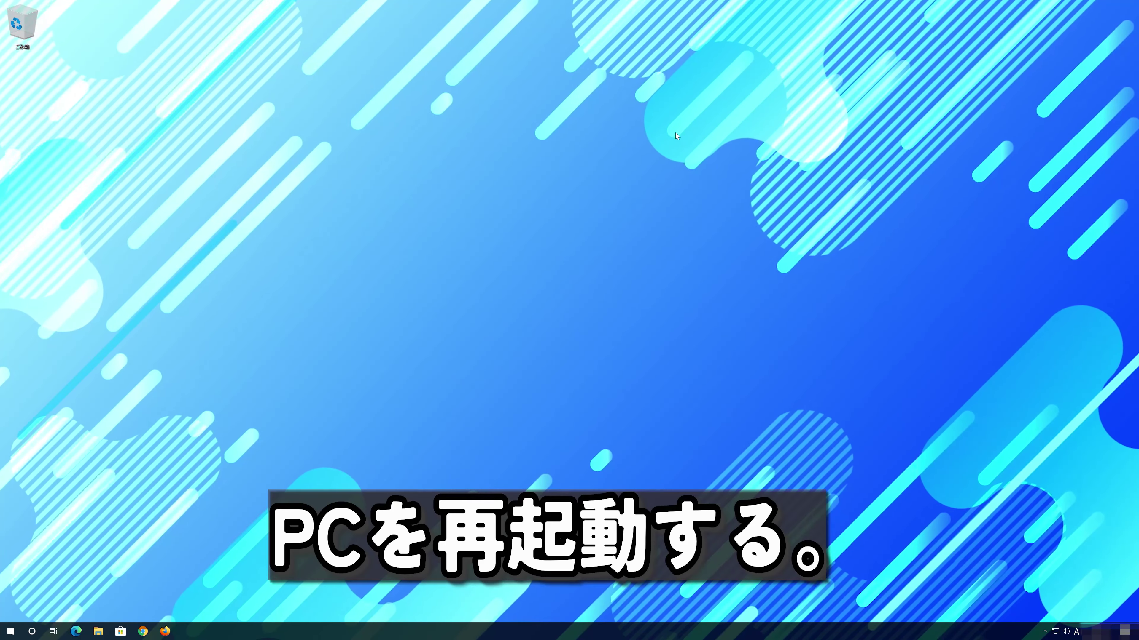
key(super)
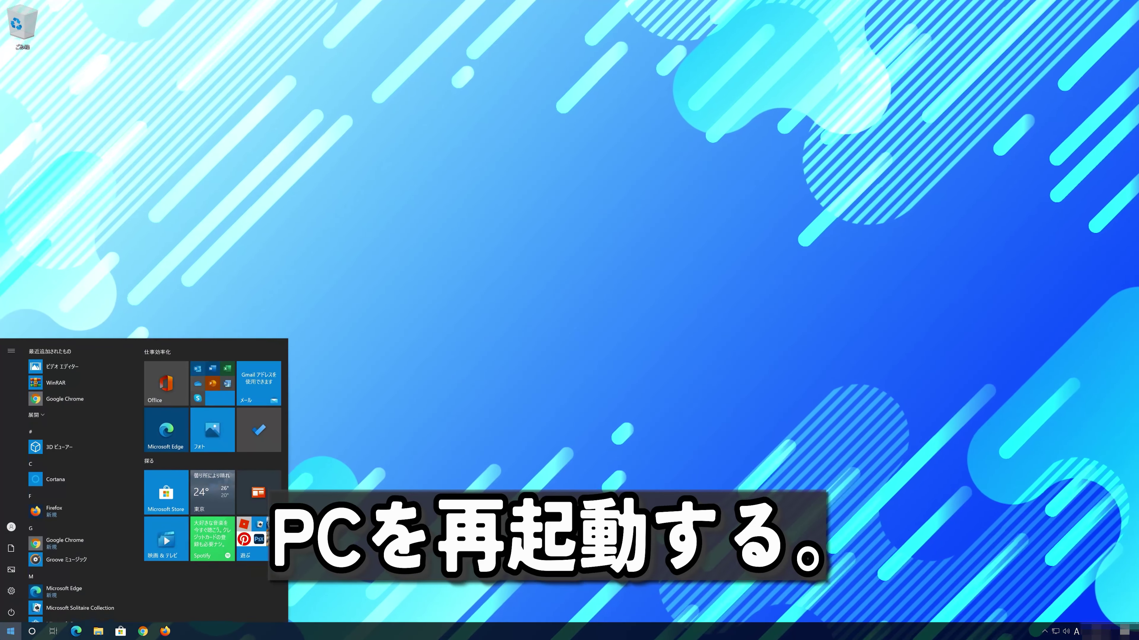
click(11, 613)
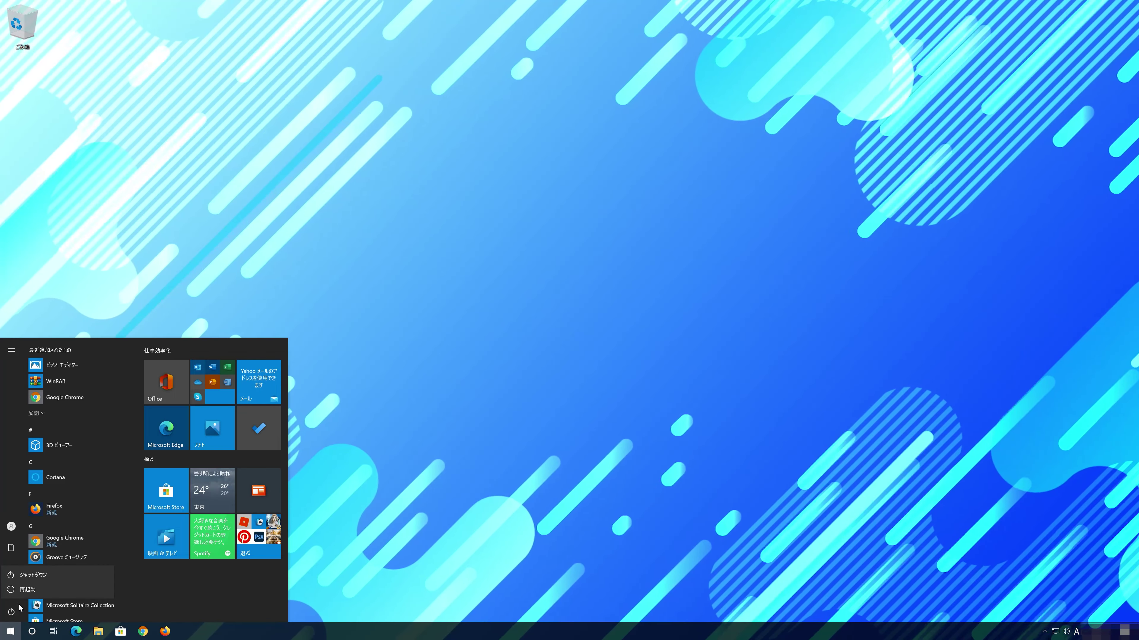
click(27, 589)
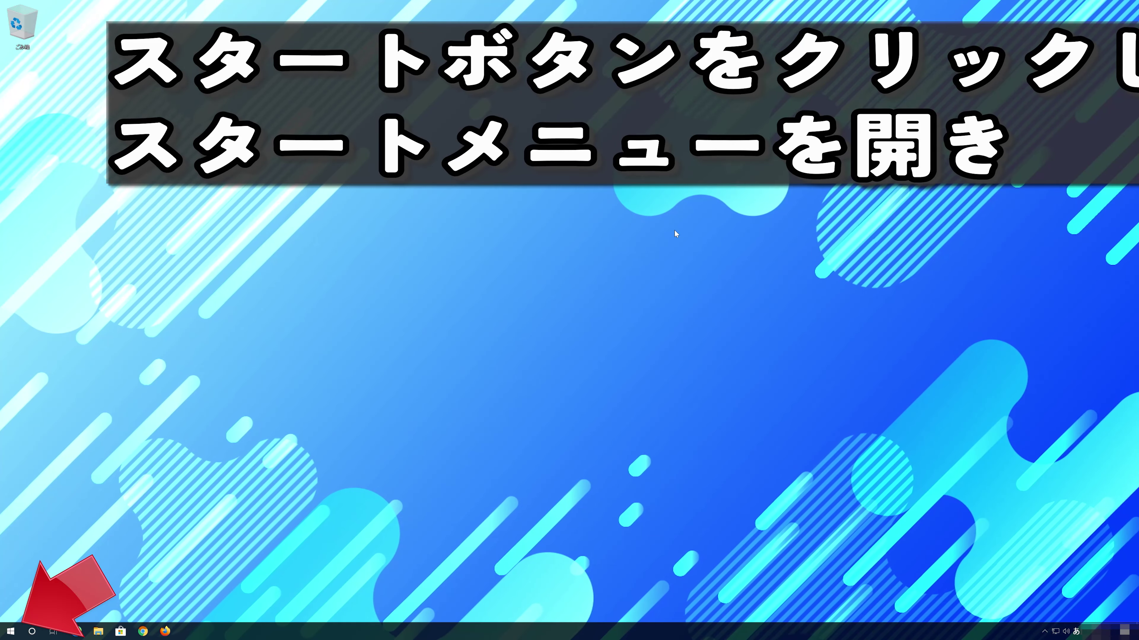
Step: Search for "コントロールパネル", open Control Panel and go through the Network and Sharing Center to the adapter settings
key(super)
text(コントロールパネル)
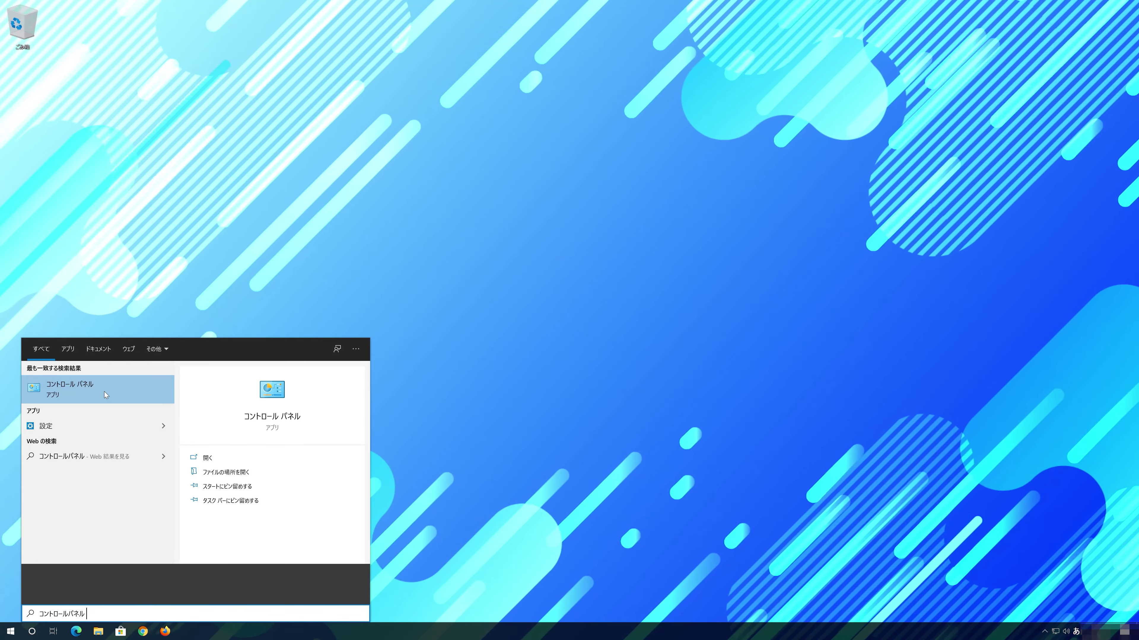
click(106, 394)
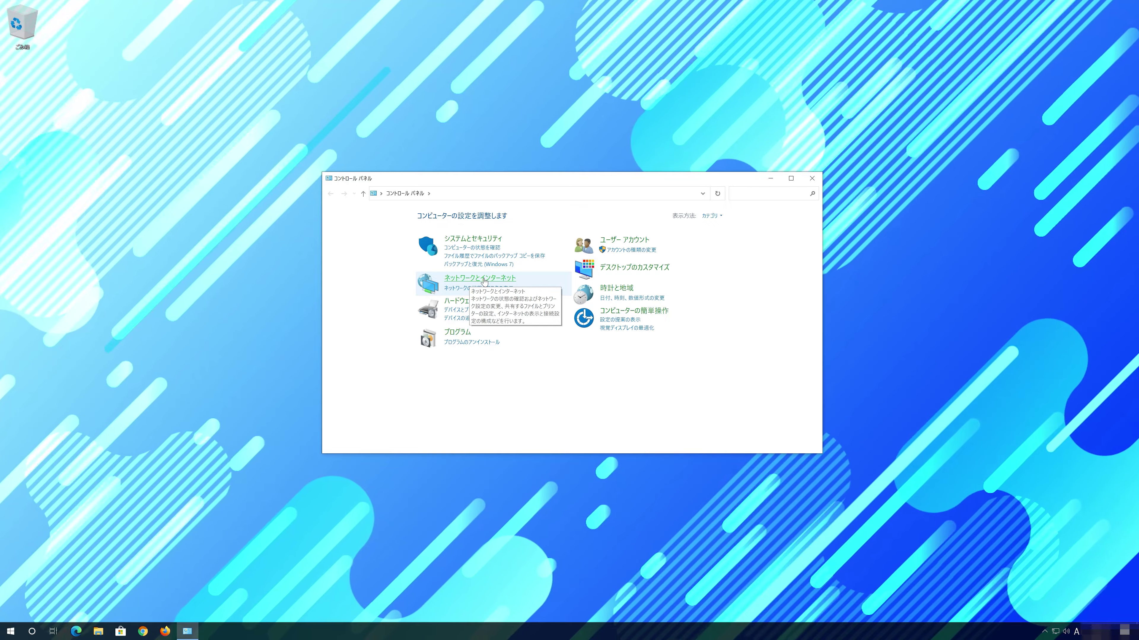
click(483, 279)
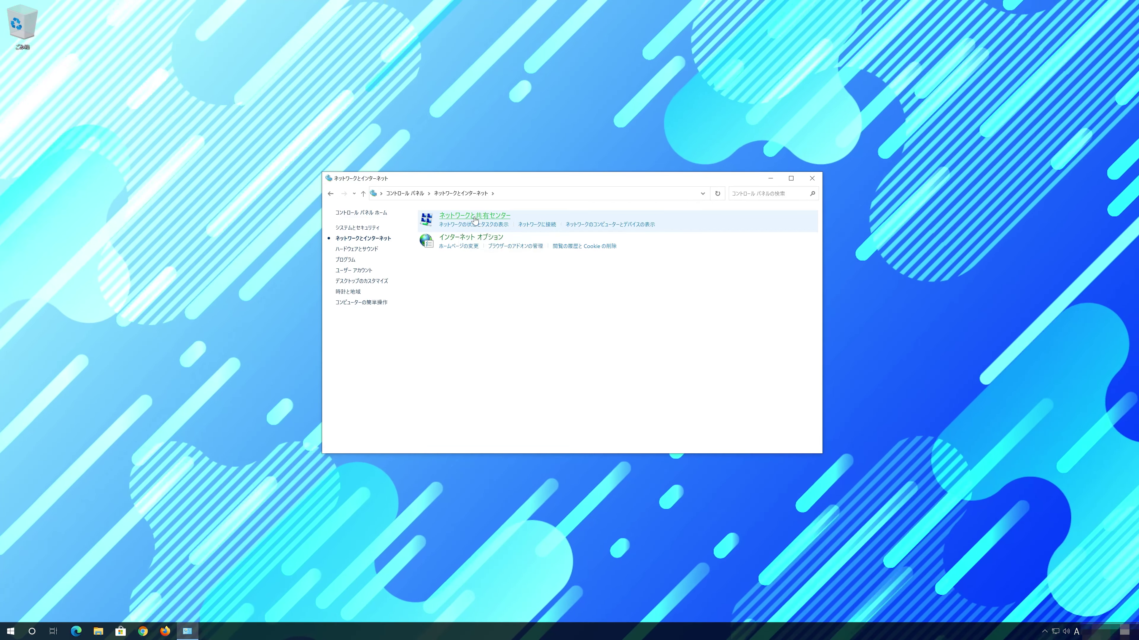
click(475, 219)
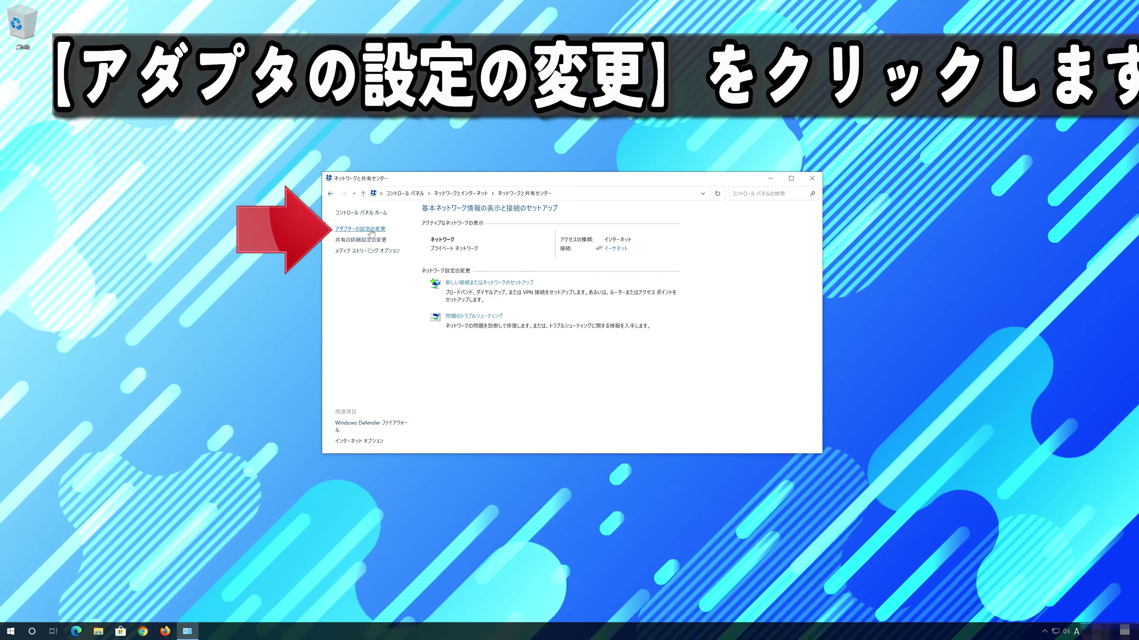
click(371, 230)
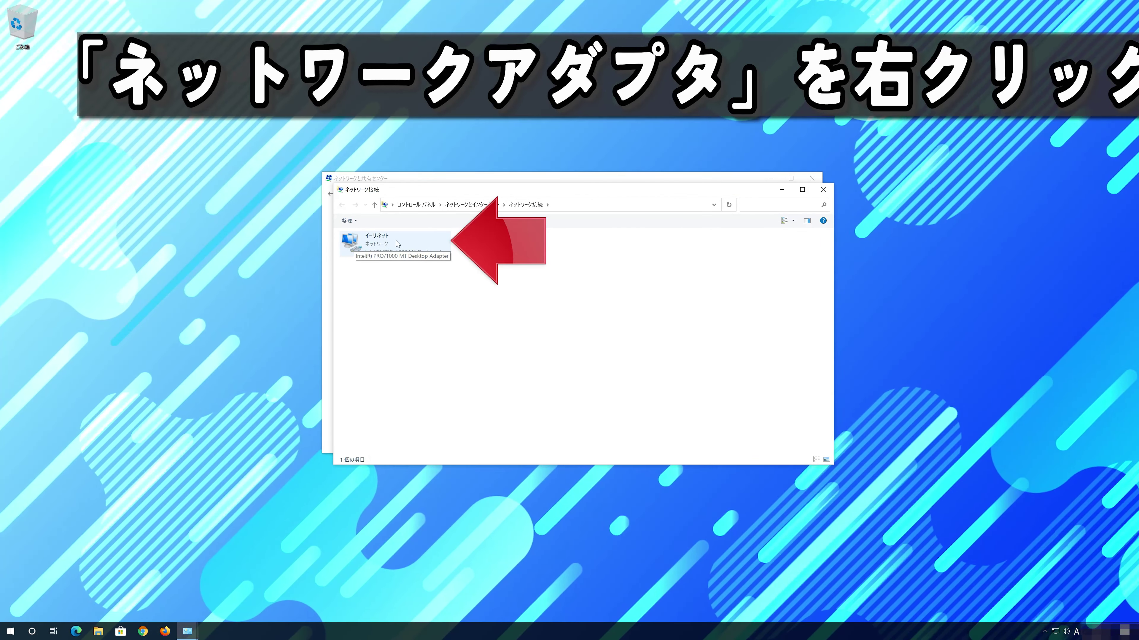
Step: Open the properties of the イーサネット adapter and bring up its Internet Protocol Version 4 (TCP/IPv4) properties
right_click(396, 241)
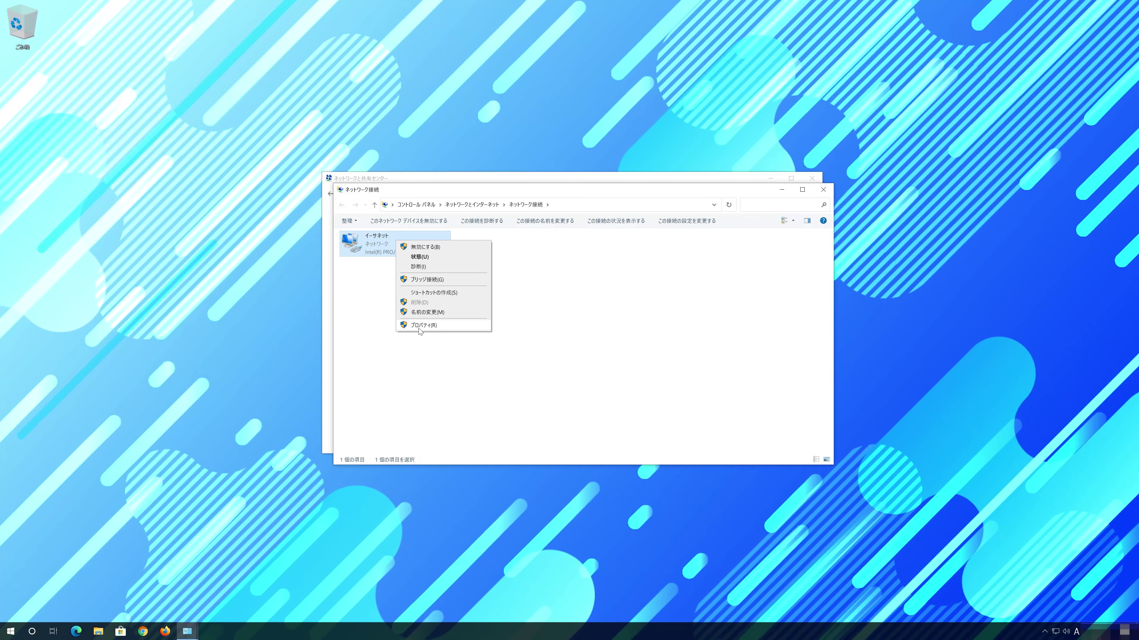
click(420, 328)
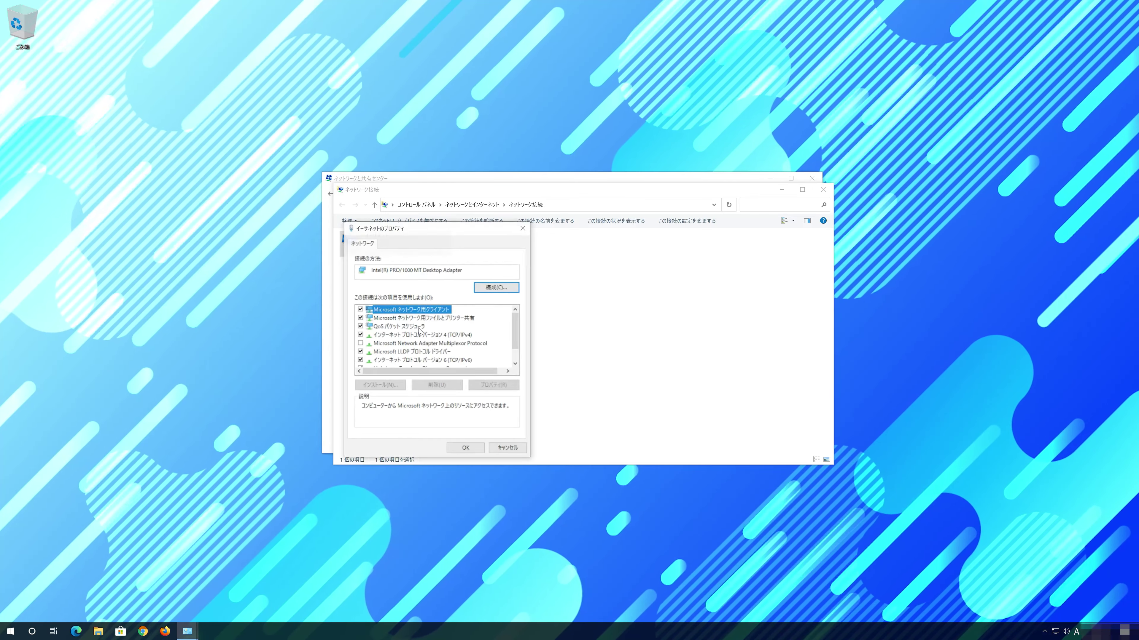
drag(431, 229, 562, 211)
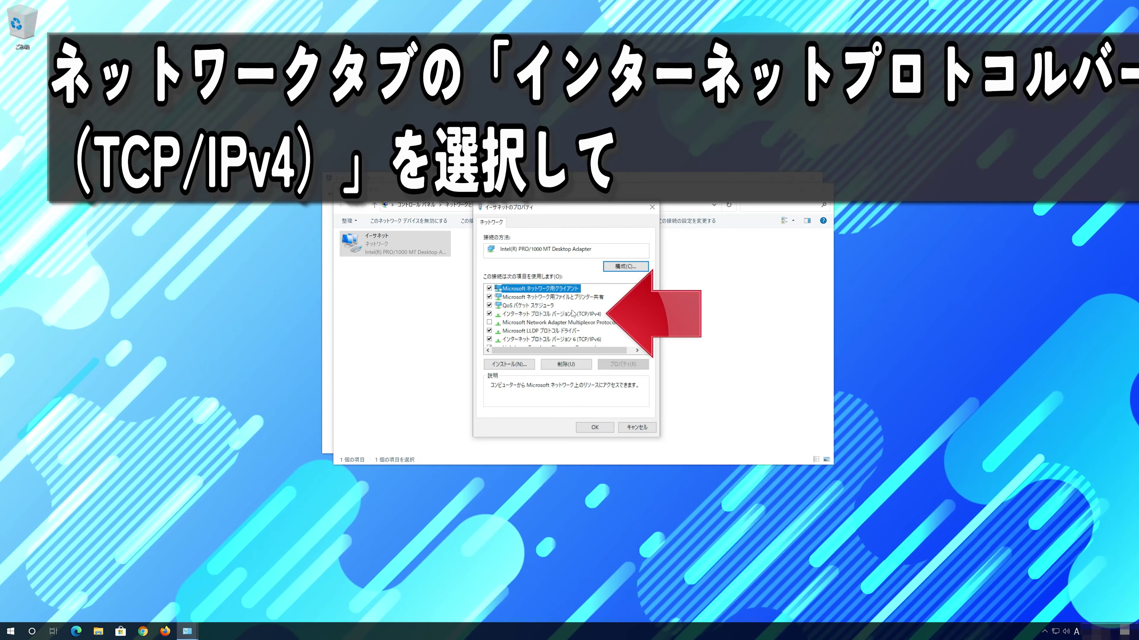
click(571, 314)
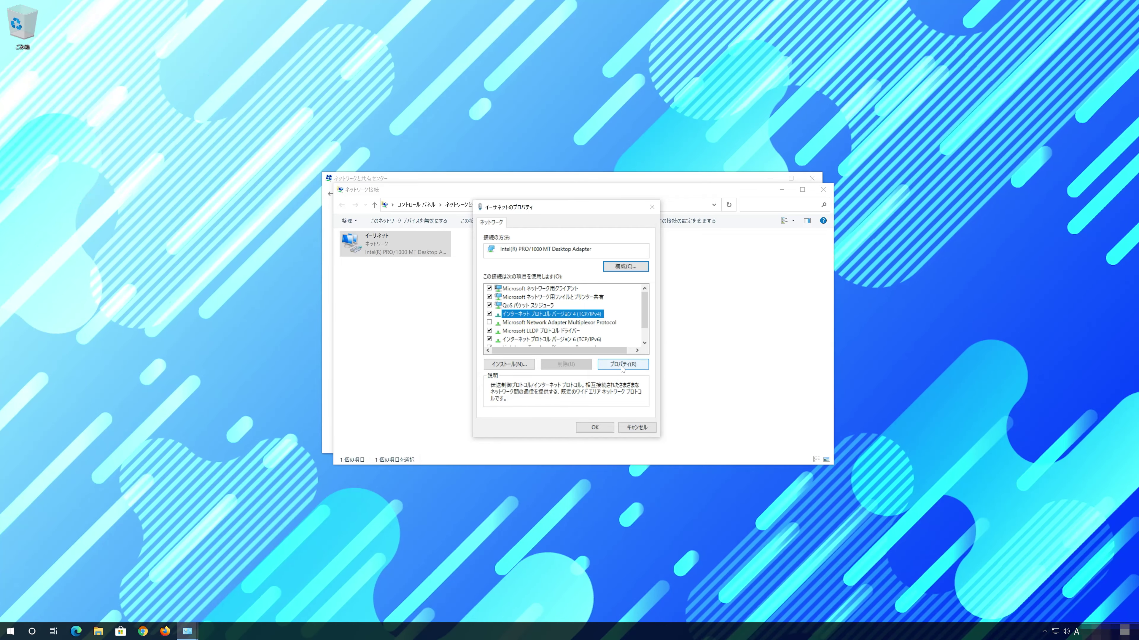
click(620, 366)
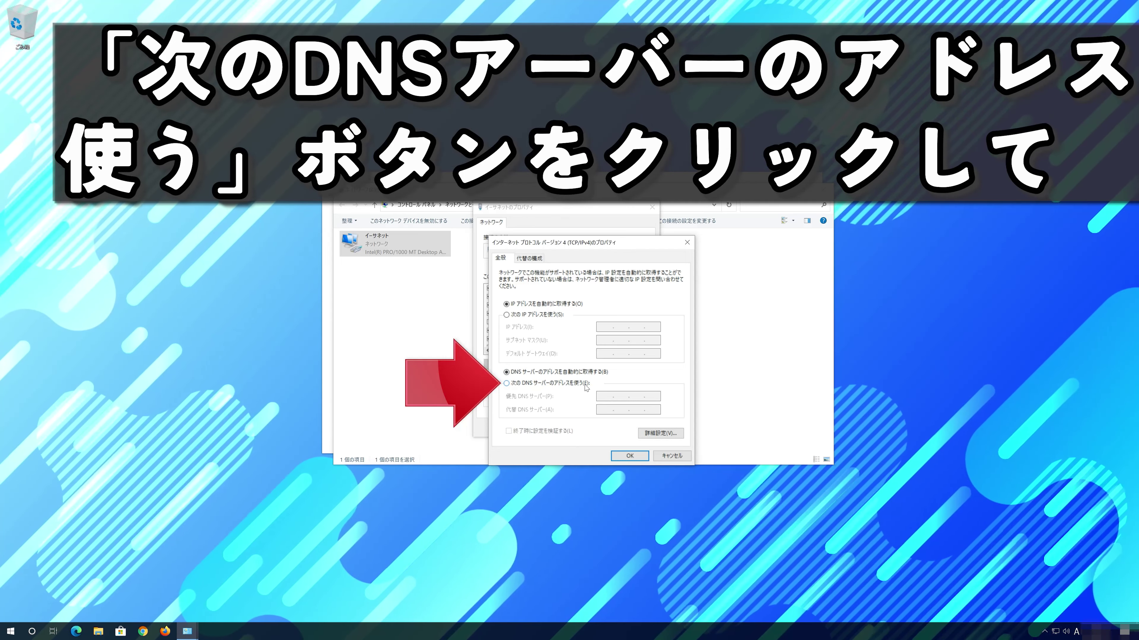
Step: Specify the DNS servers manually with 8.8.8.8 as preferred and 8.8.4.4 as alternate, and accept the IPv4 settings
click(507, 384)
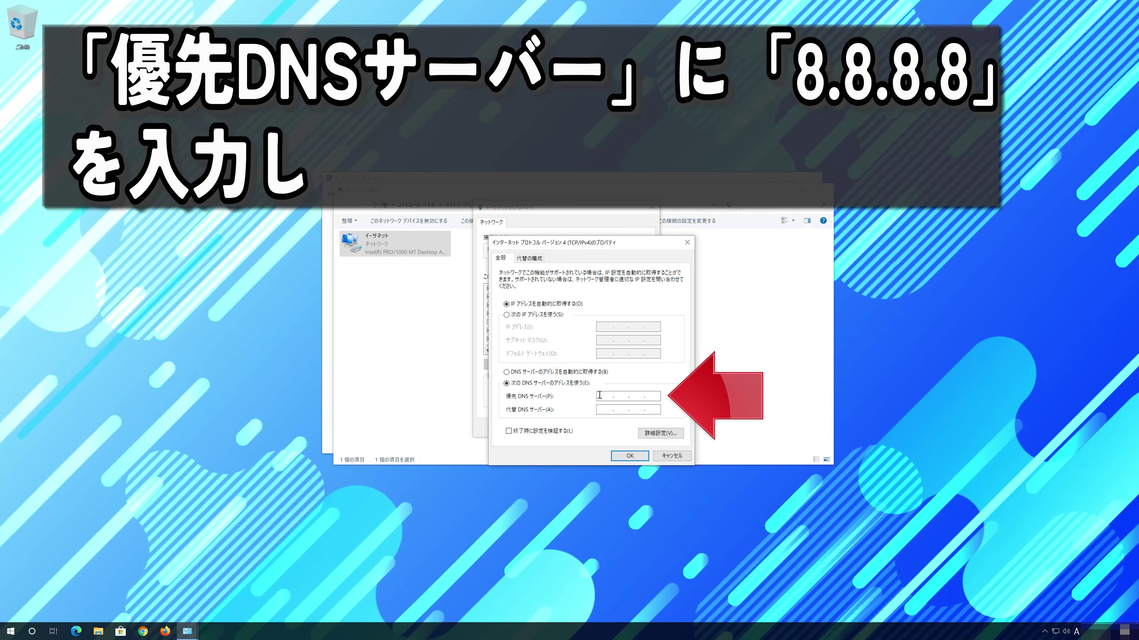
text(8.8)
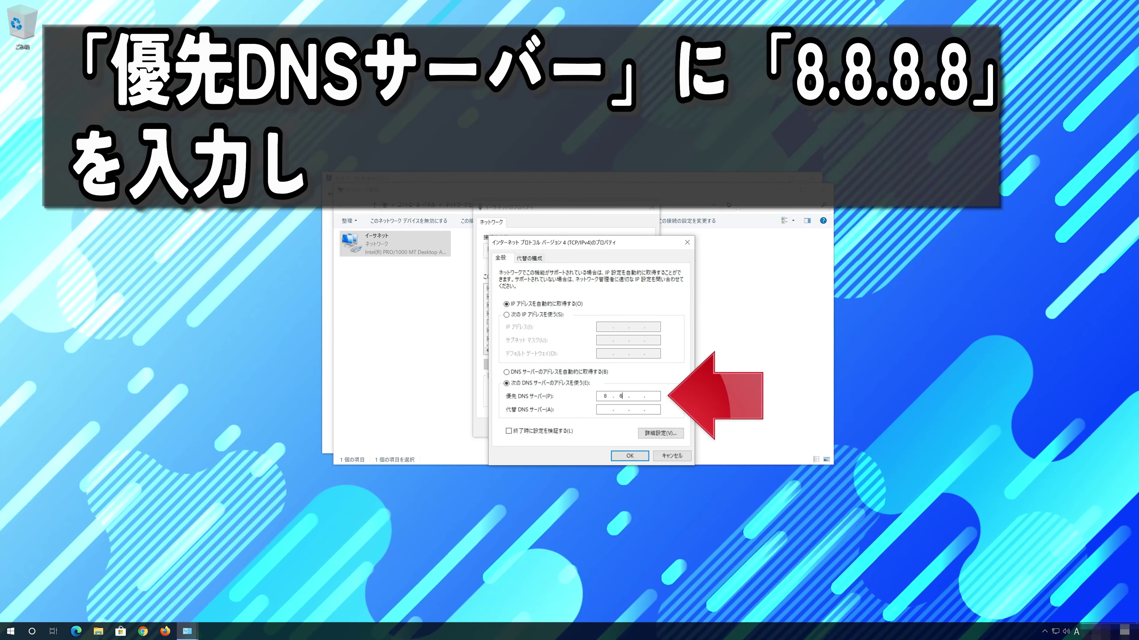
text(.8.8)
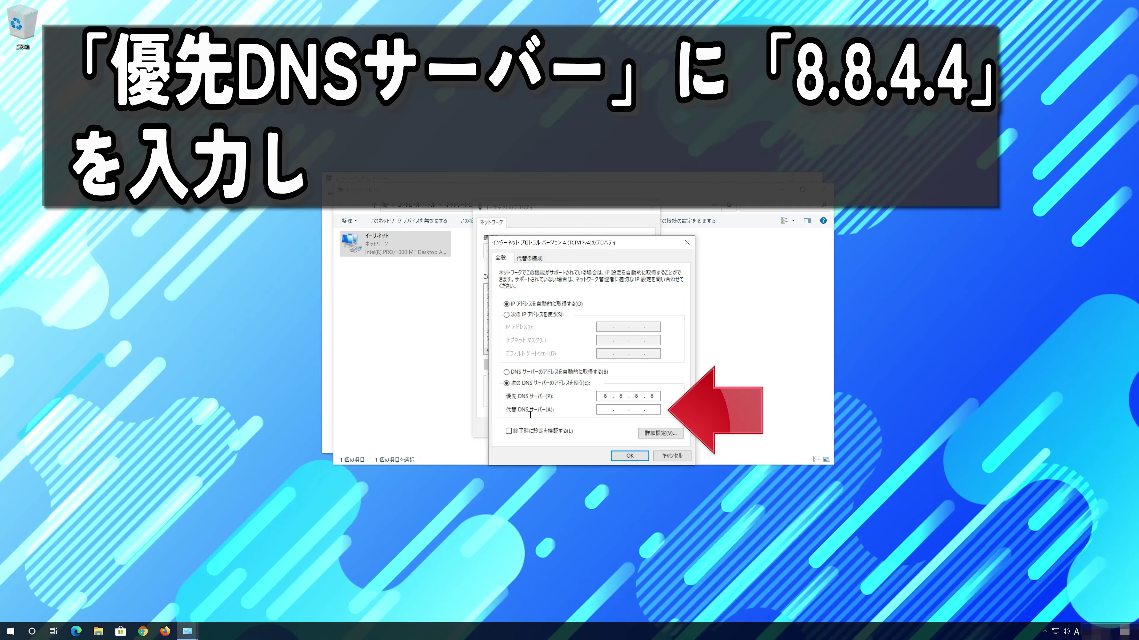
click(603, 410)
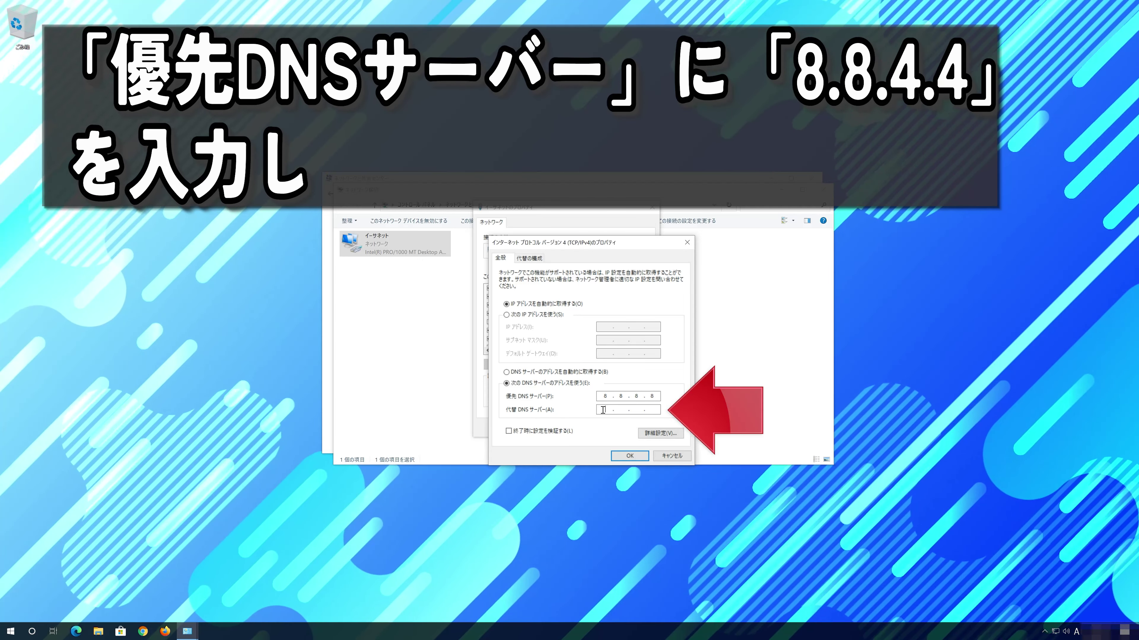
text(8.8.4.4)
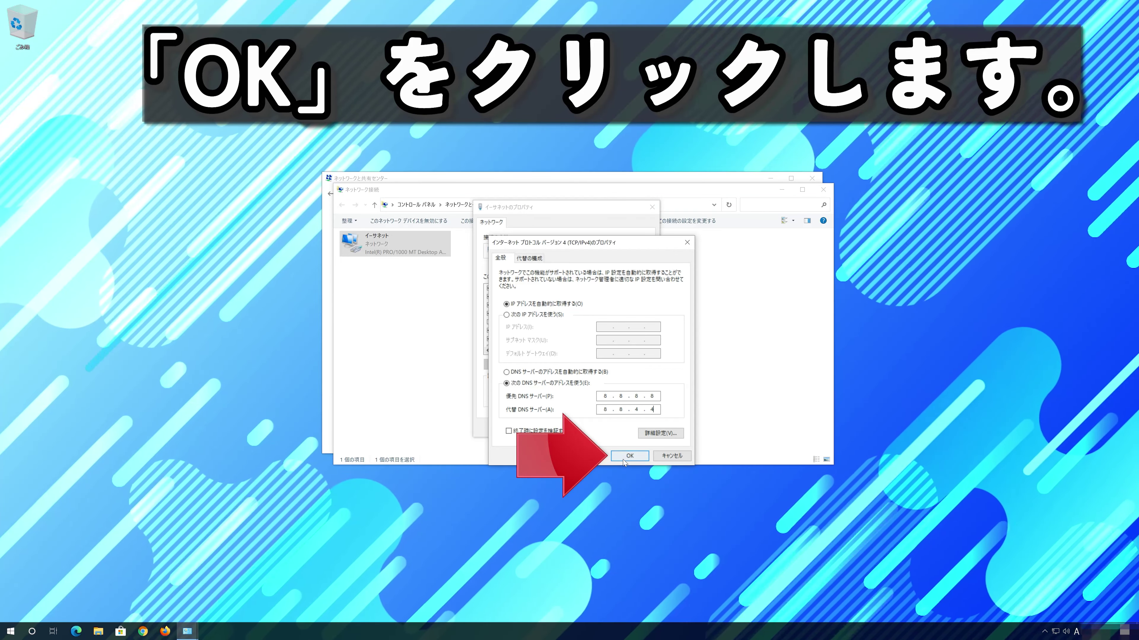
click(629, 456)
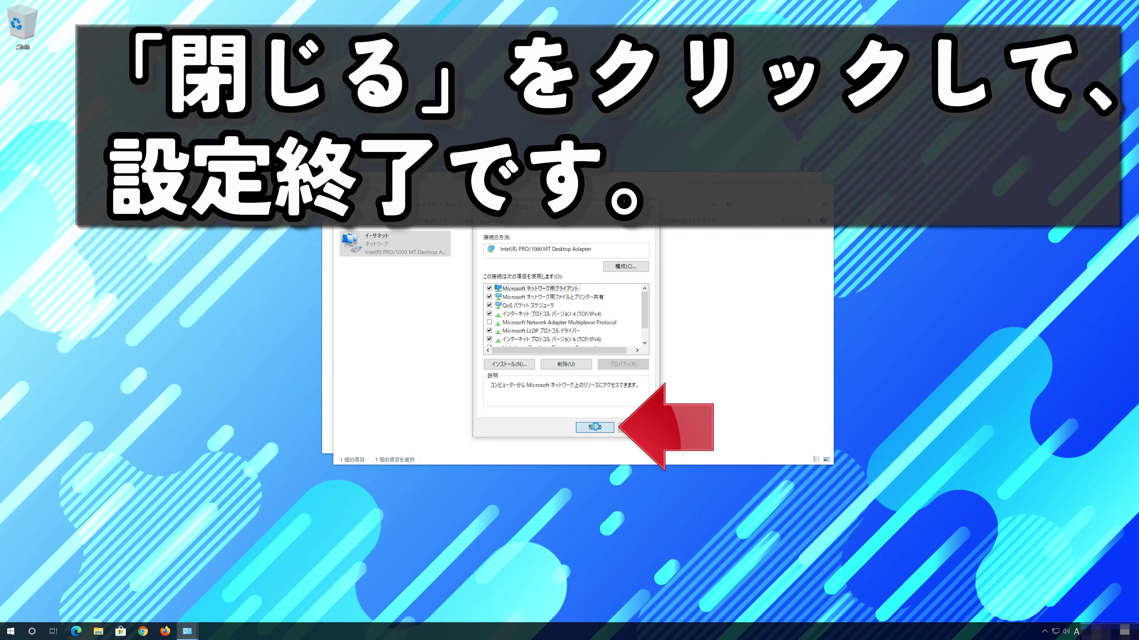
Step: Close the Ethernet properties, the Network Connections window and the Network and Sharing Center
click(597, 428)
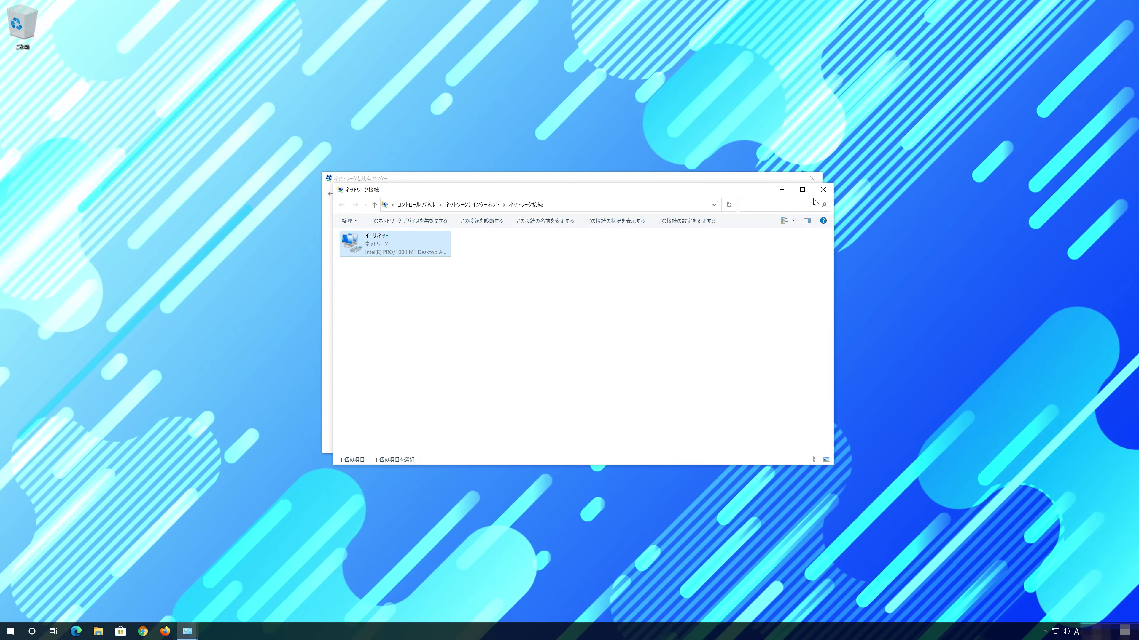
click(822, 191)
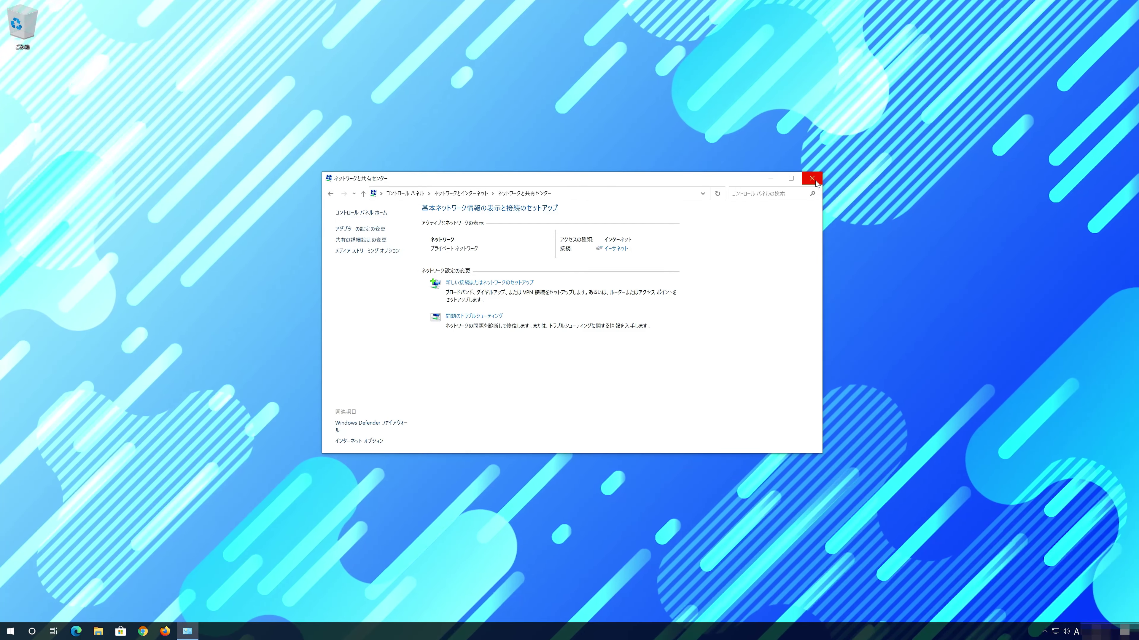
click(815, 180)
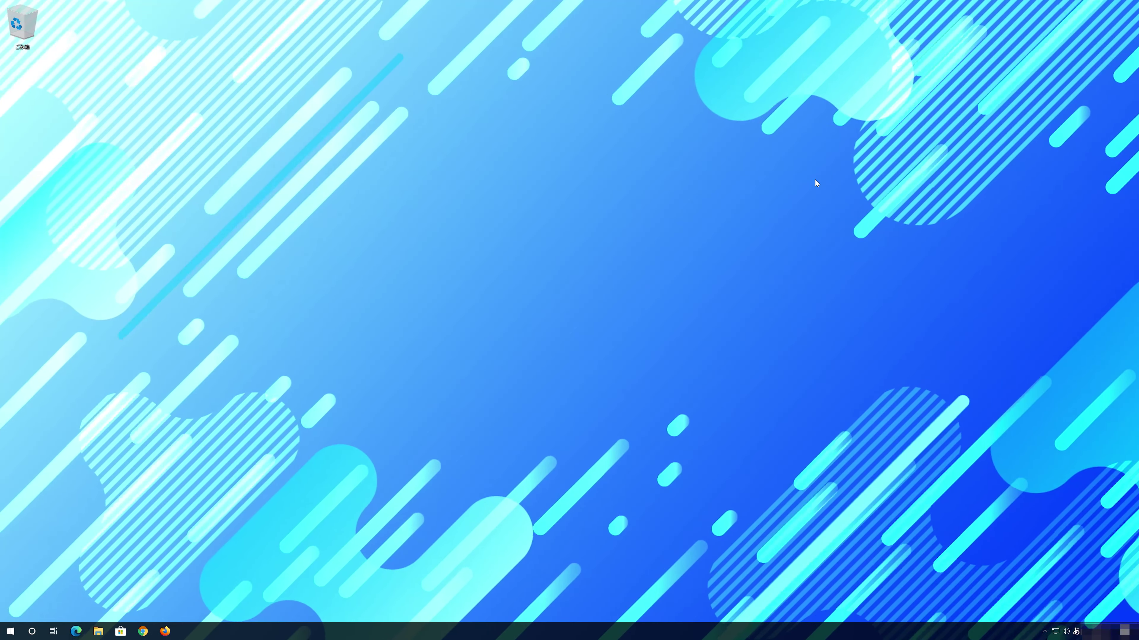